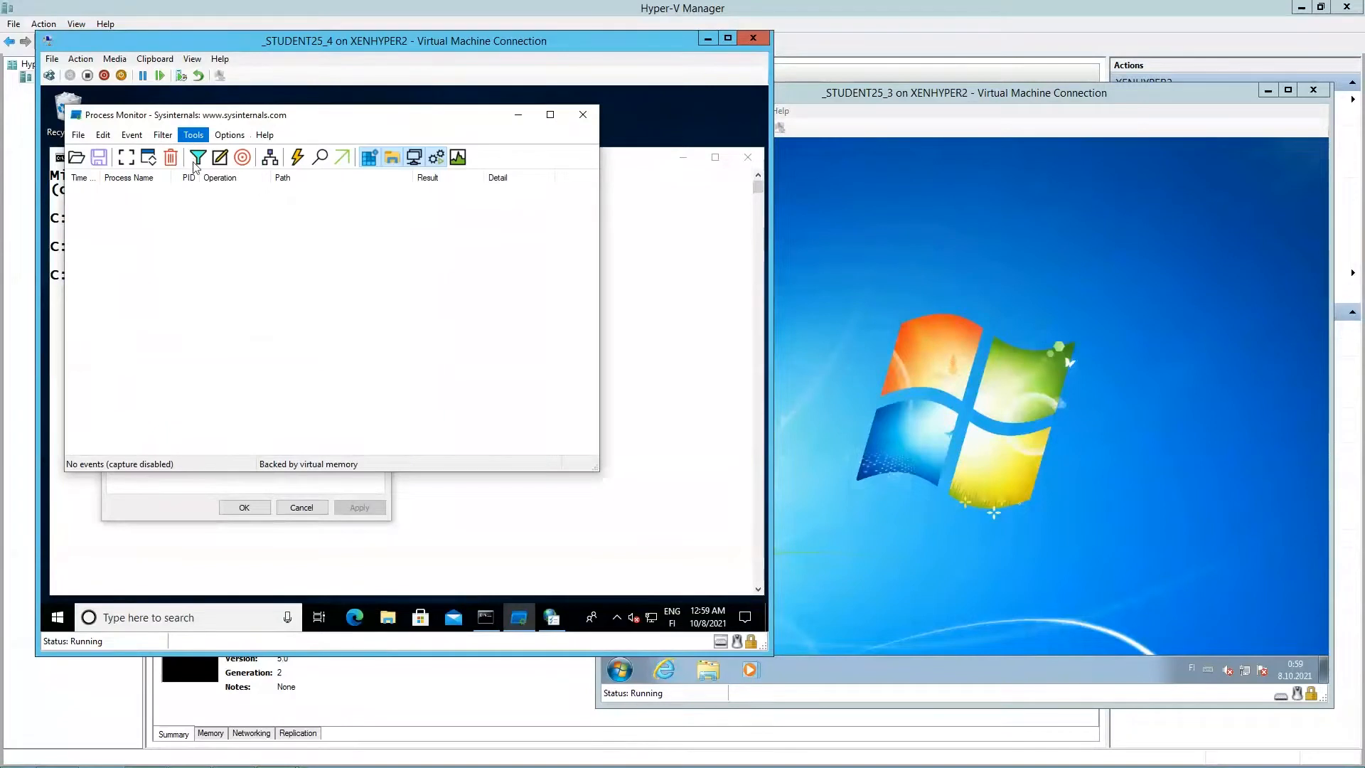
Add a Process Monitor filter that includes events where Operation is RegSetValue, and apply it
click(198, 160)
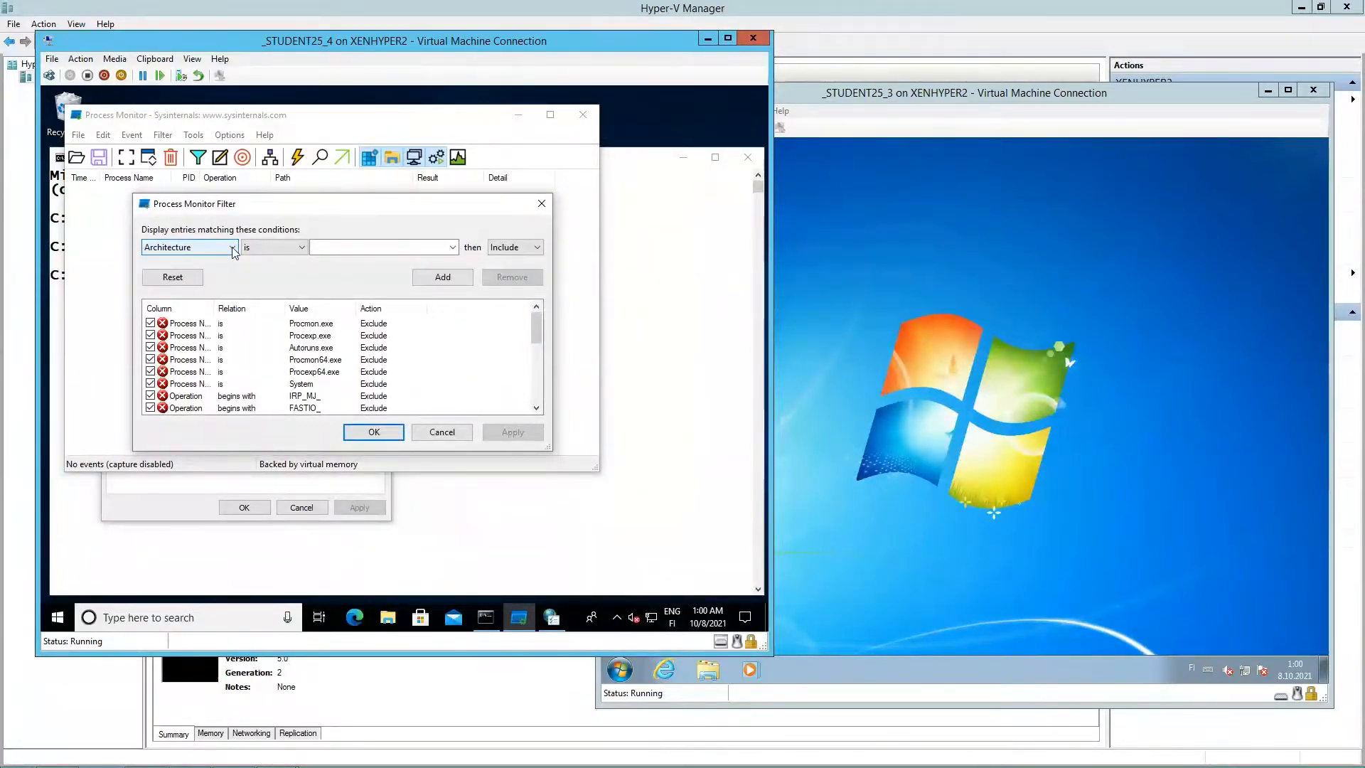
click(233, 248)
click(189, 384)
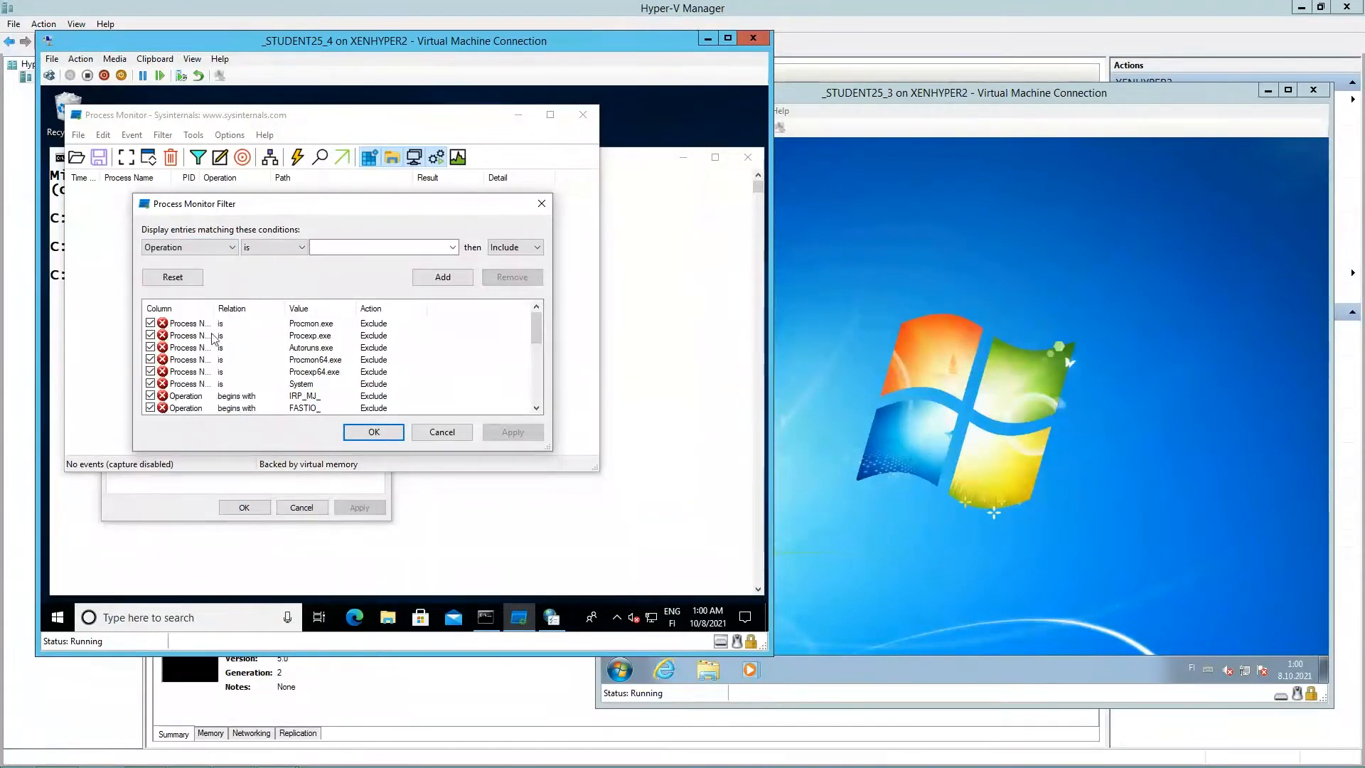
click(455, 248)
drag(454, 303, 448, 454)
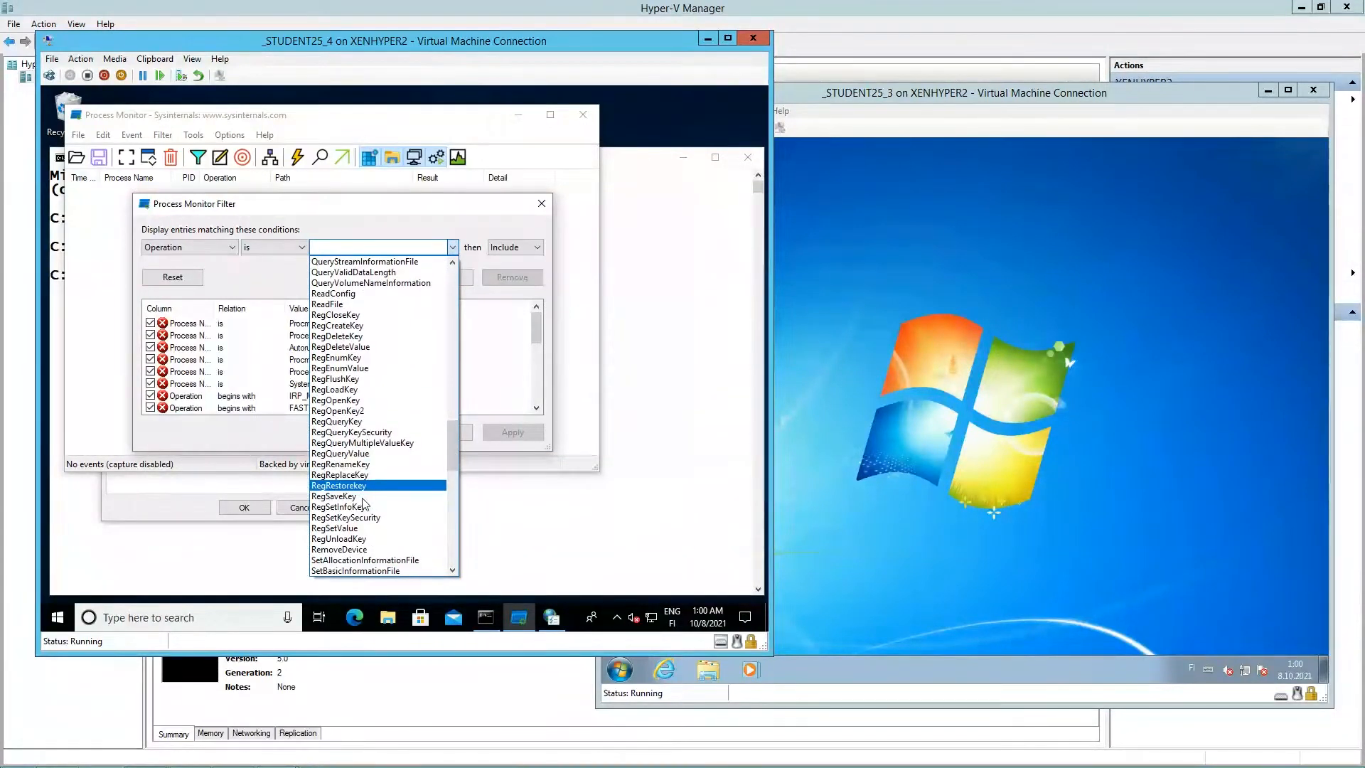
click(341, 528)
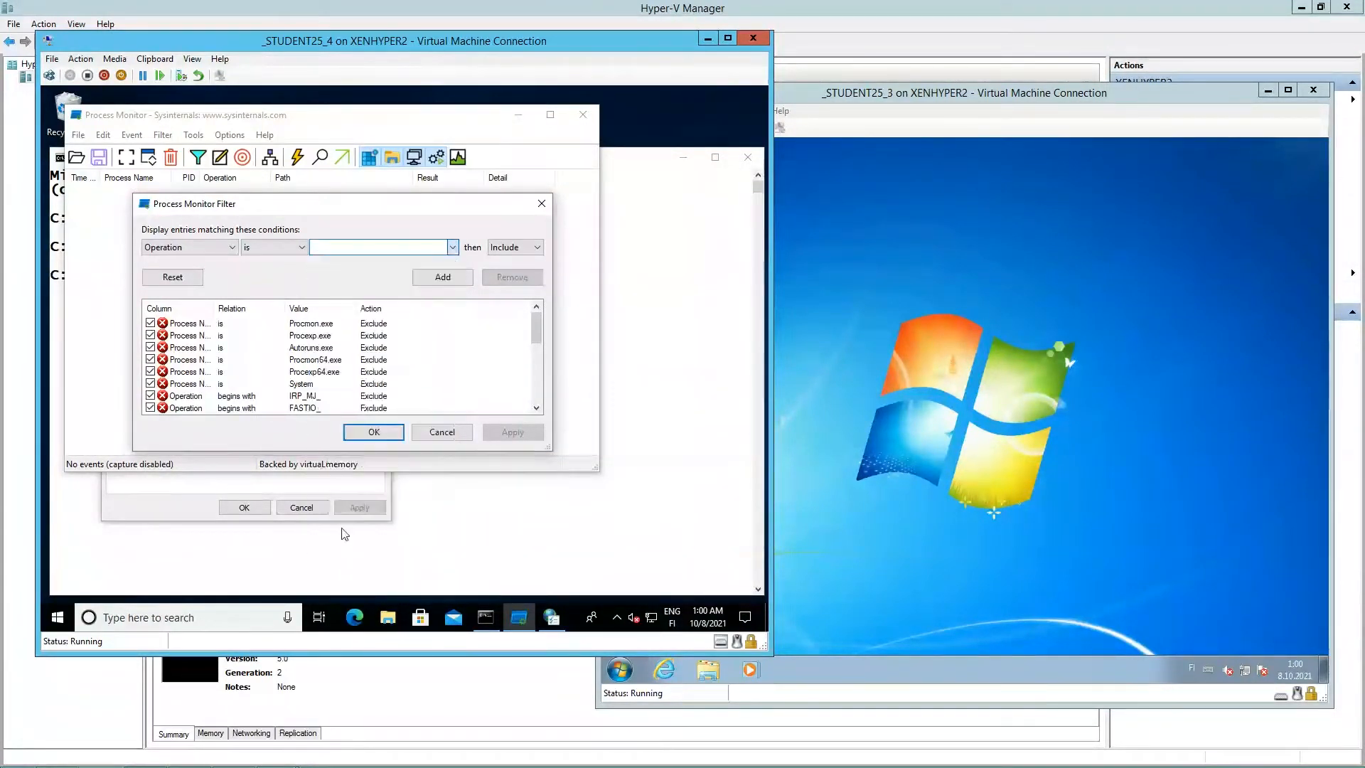
click(437, 278)
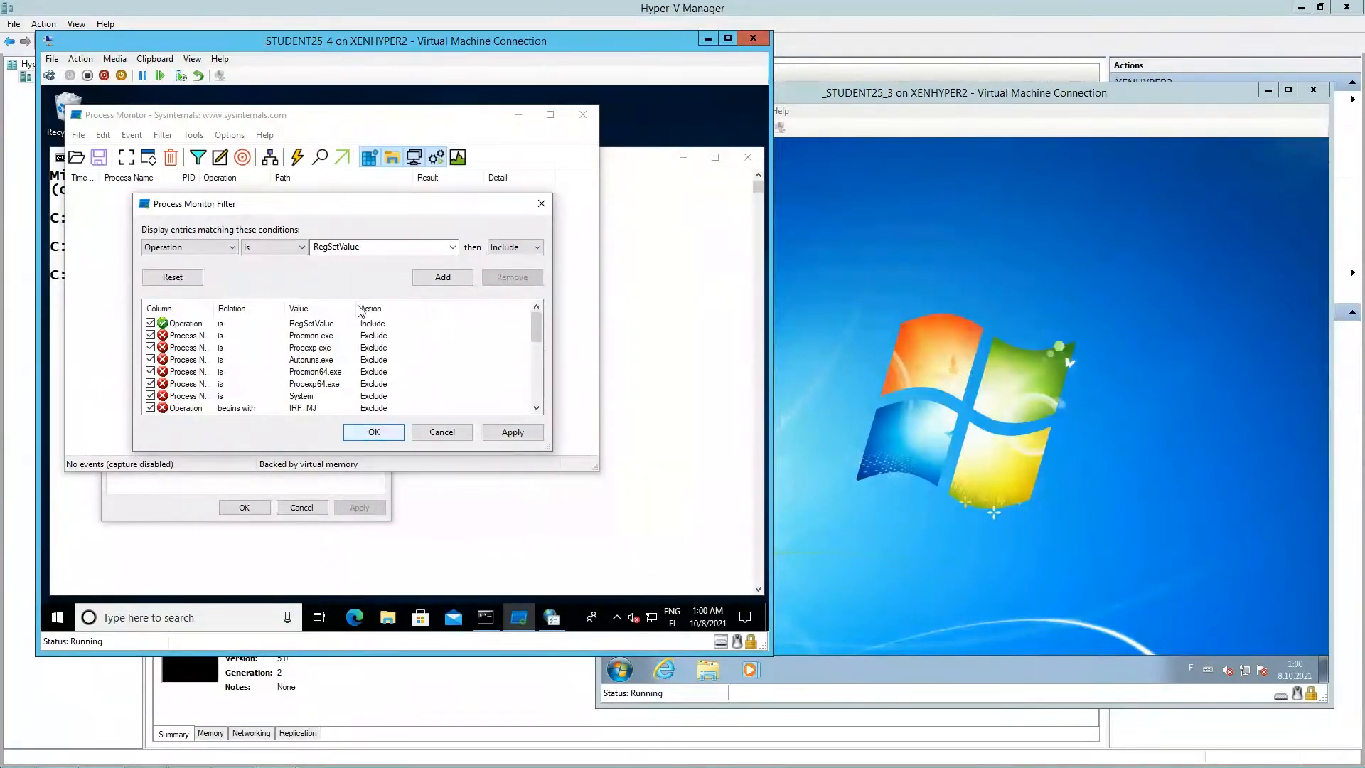
click(374, 433)
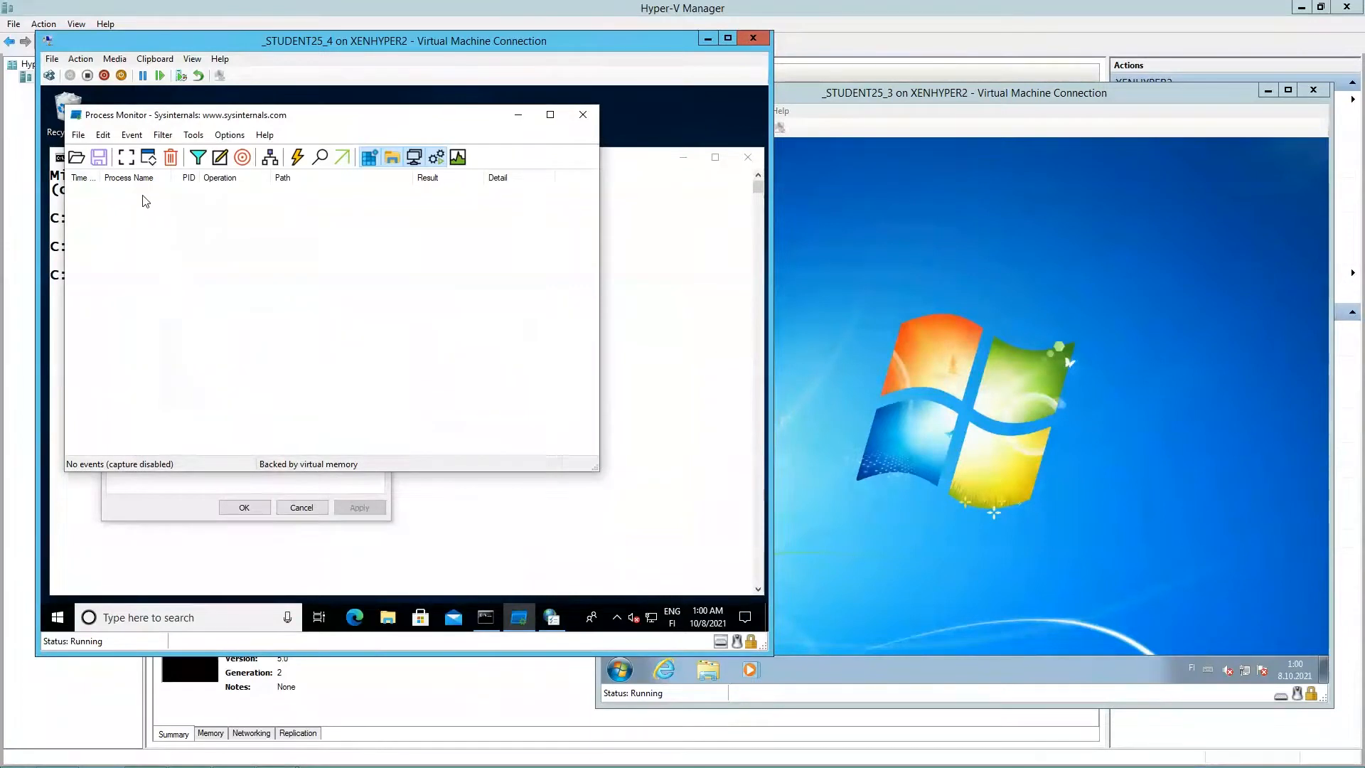
Start capturing events and set the LAN proxy server address to 127.0.0.2 in Internet Properties
click(128, 158)
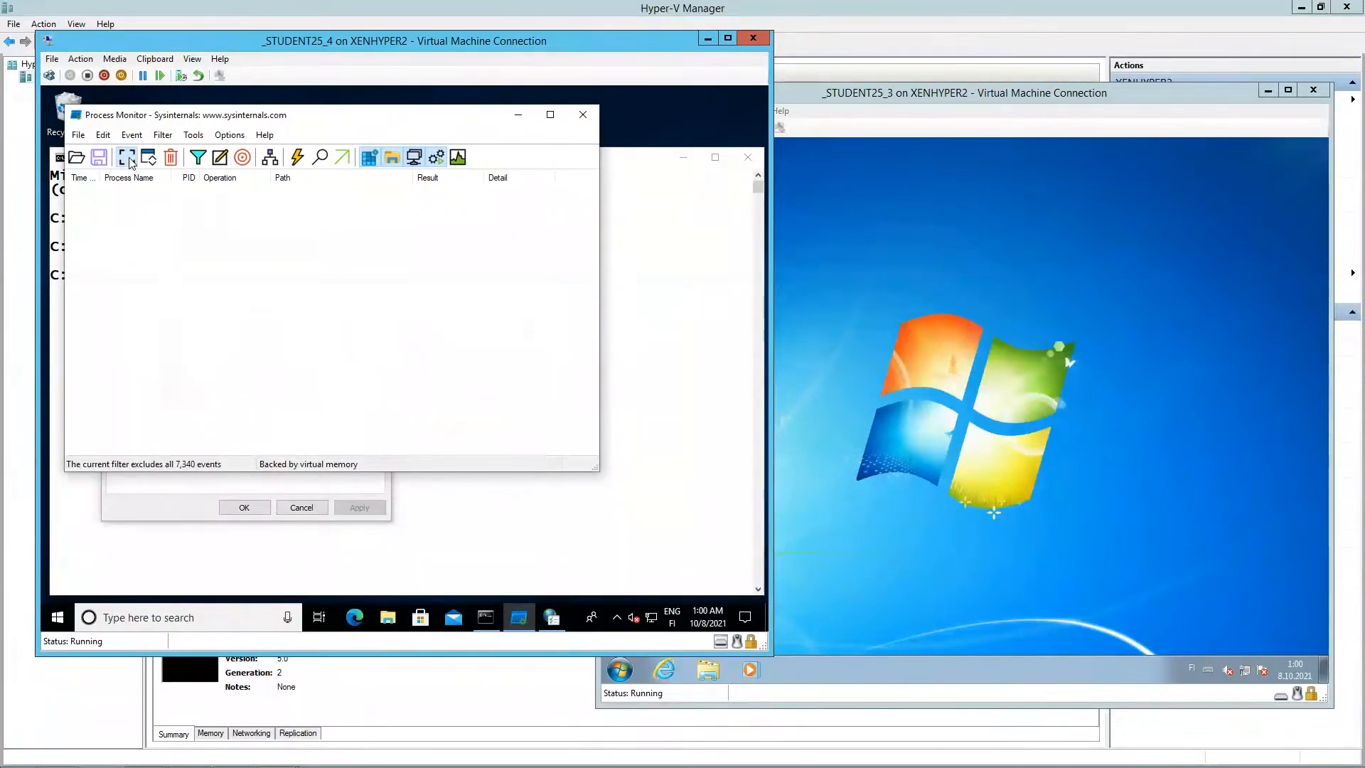
click(152, 492)
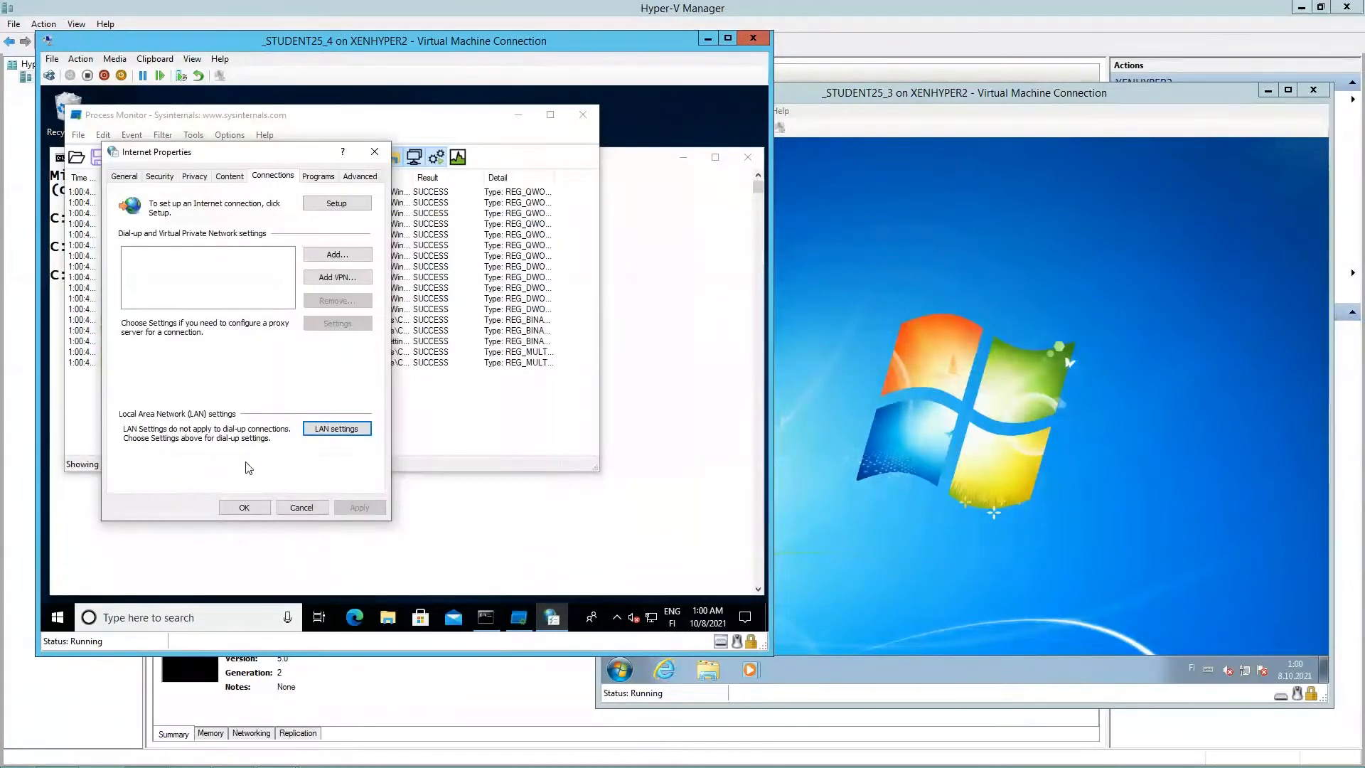
key(Return)
click(230, 334)
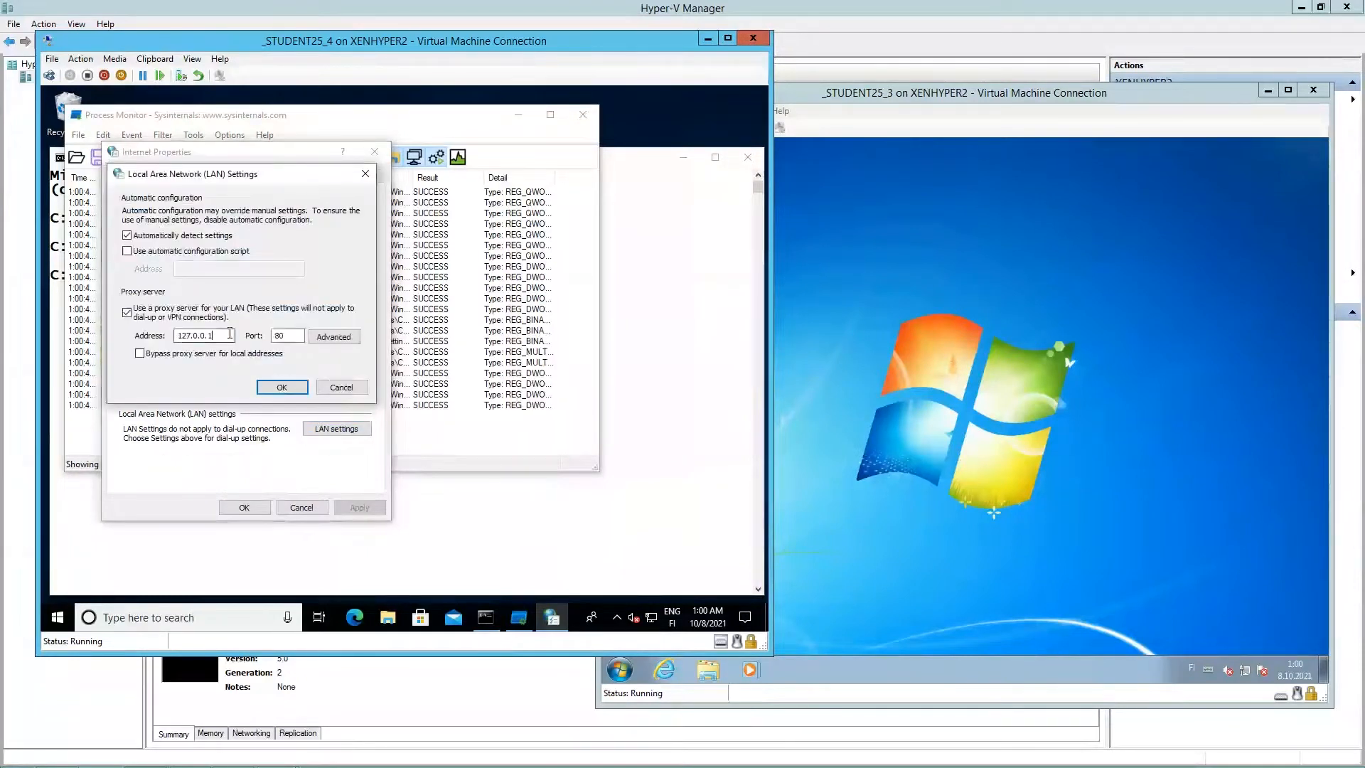
key(BackSpace)
click(279, 387)
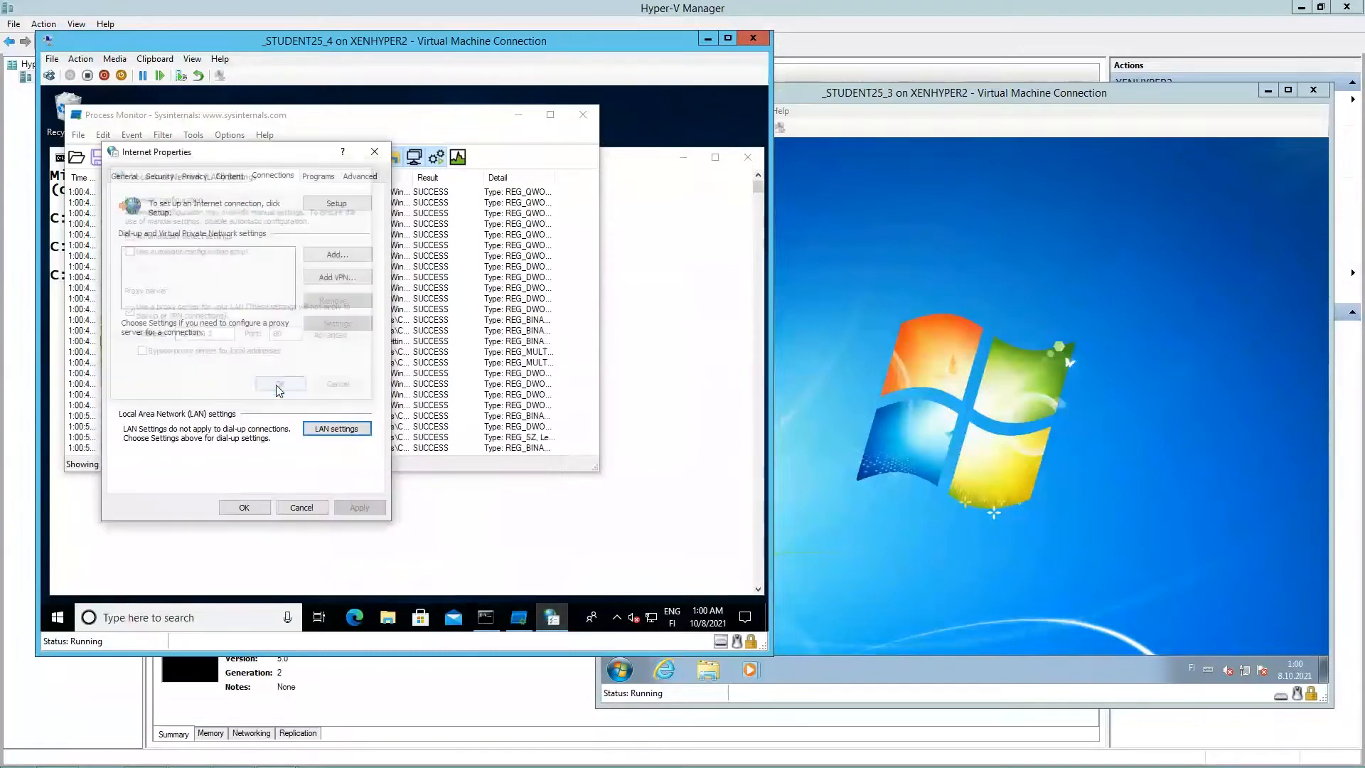
Stop the event capture, and enlarge the Process Monitor window and its Path column to show the full registry paths
click(504, 115)
click(128, 160)
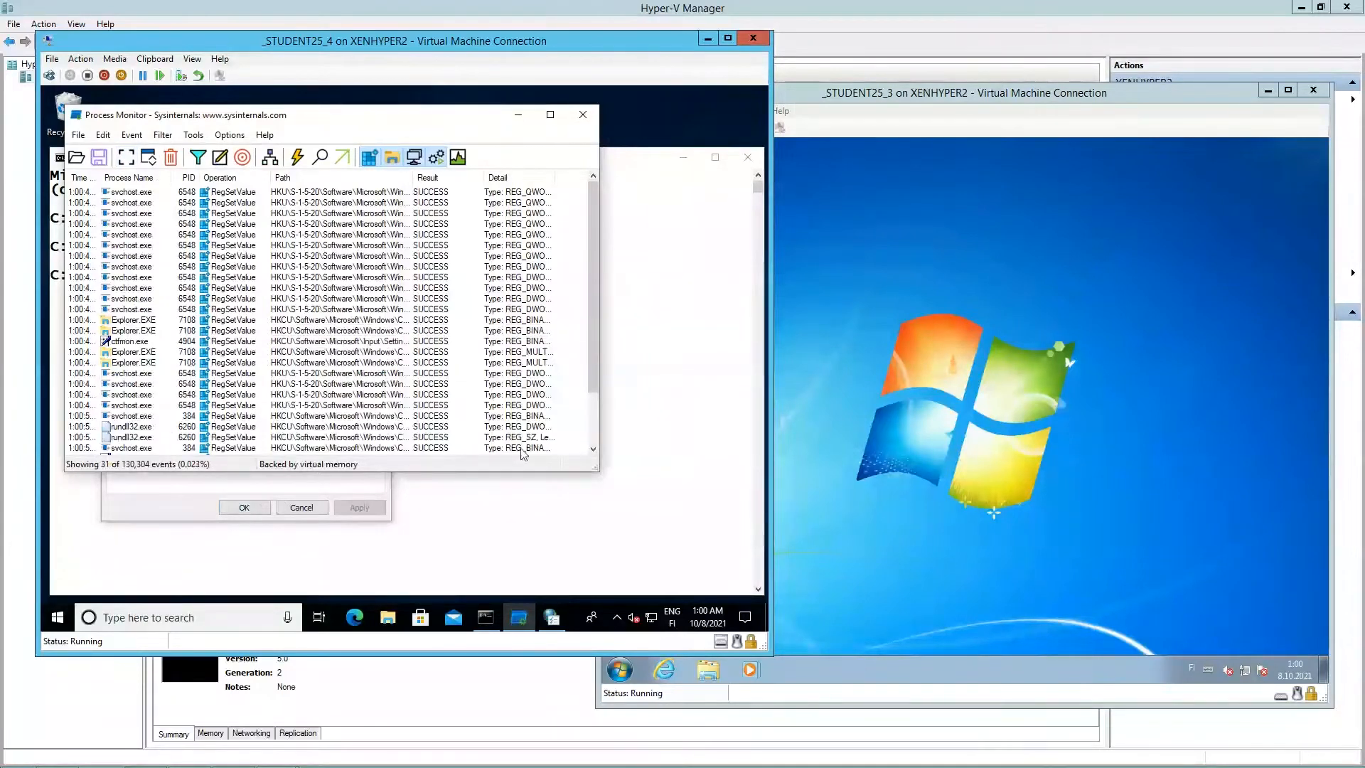
drag(592, 469, 738, 543)
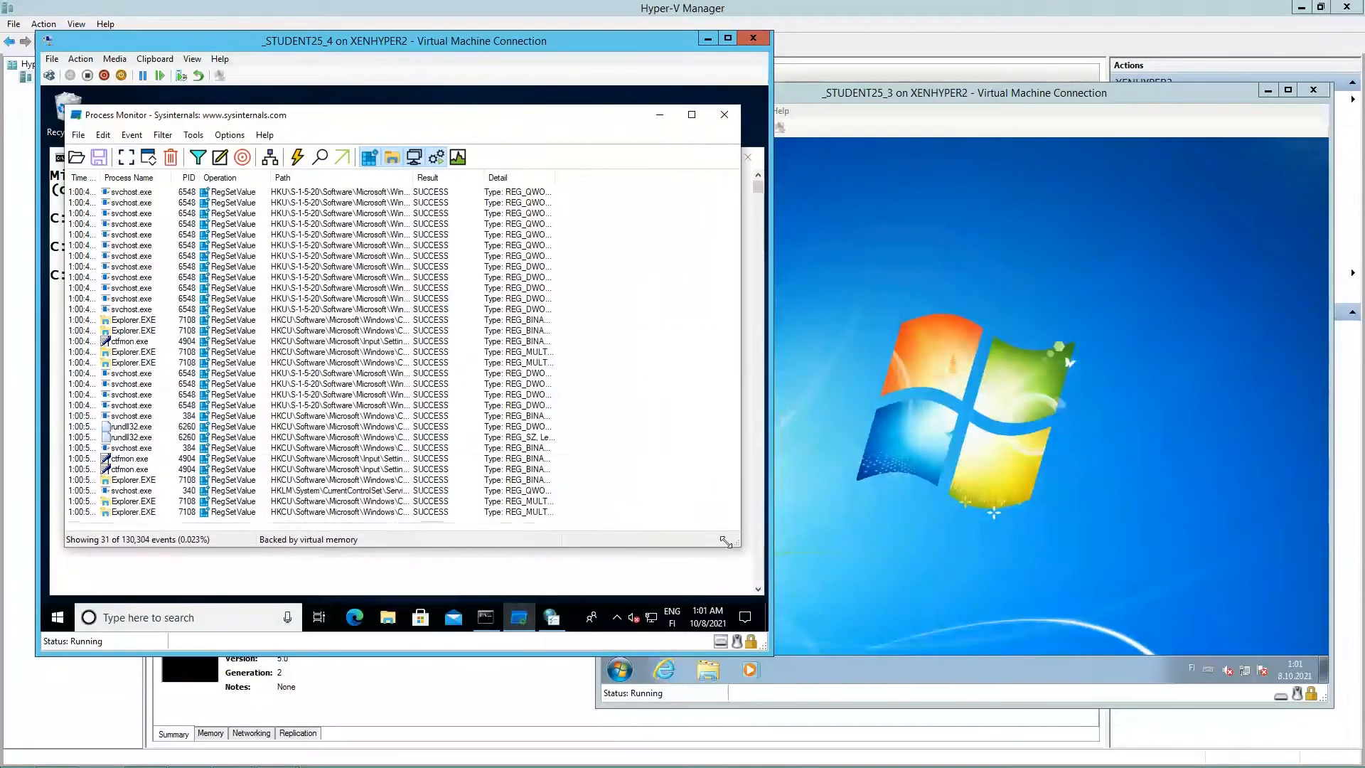
drag(414, 175, 560, 177)
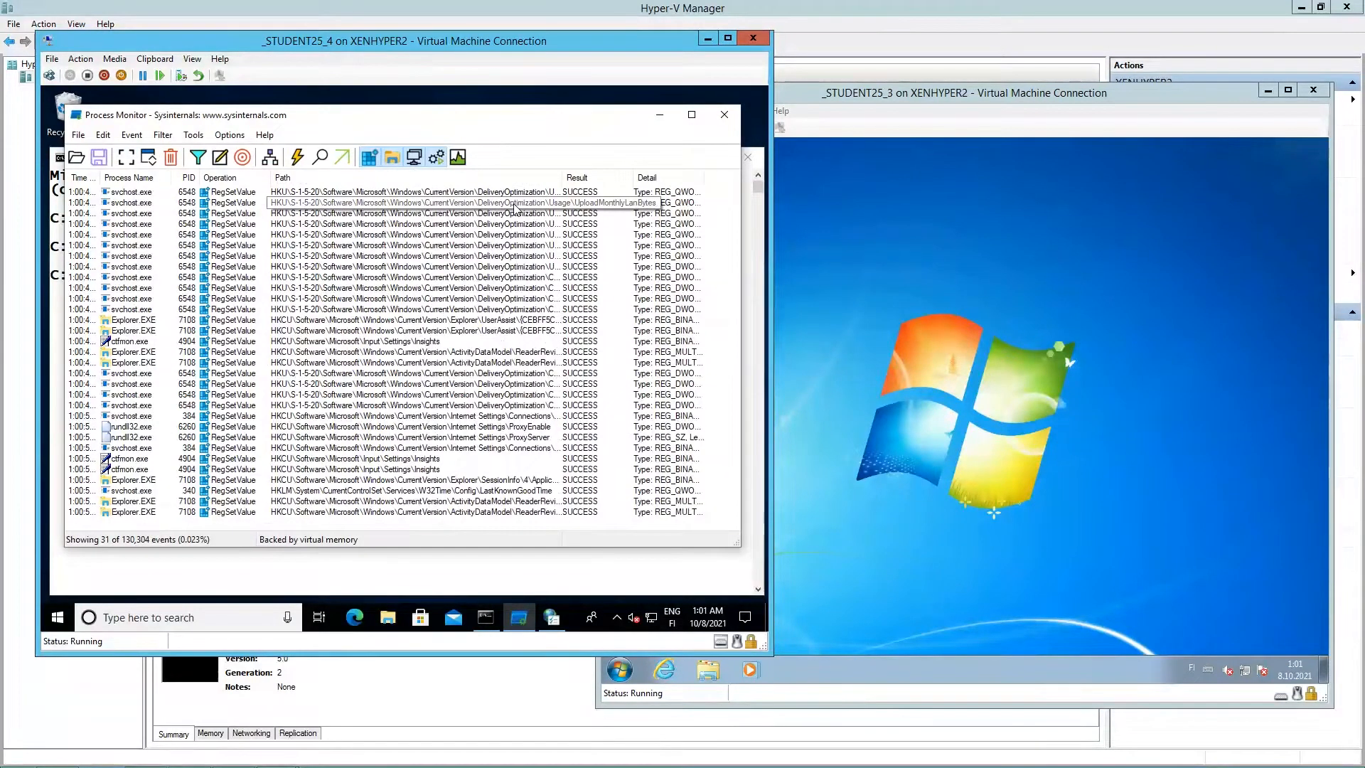
Find 127.0.0.2 in the captured events and examine the matching event's Detail data
key(ctrl+f)
text(127.0.0.)
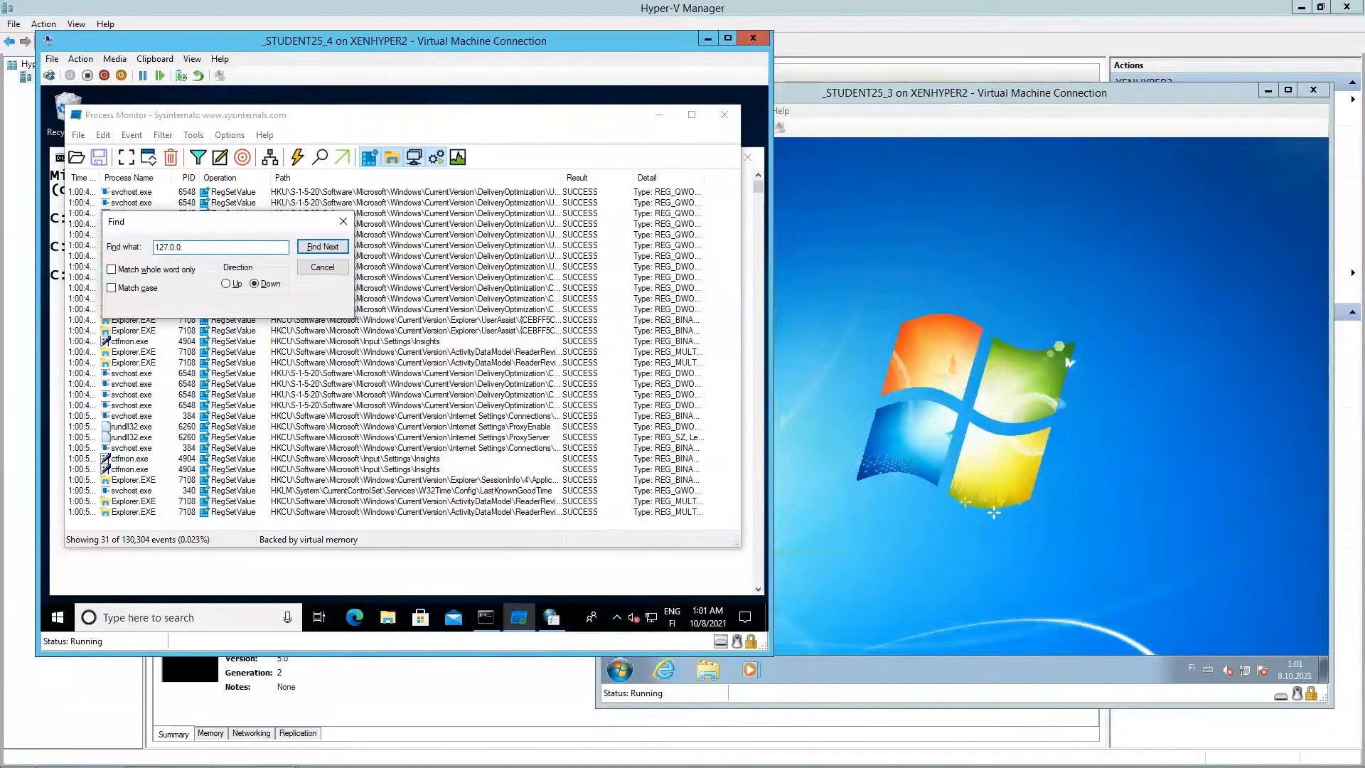
text(2)
click(323, 249)
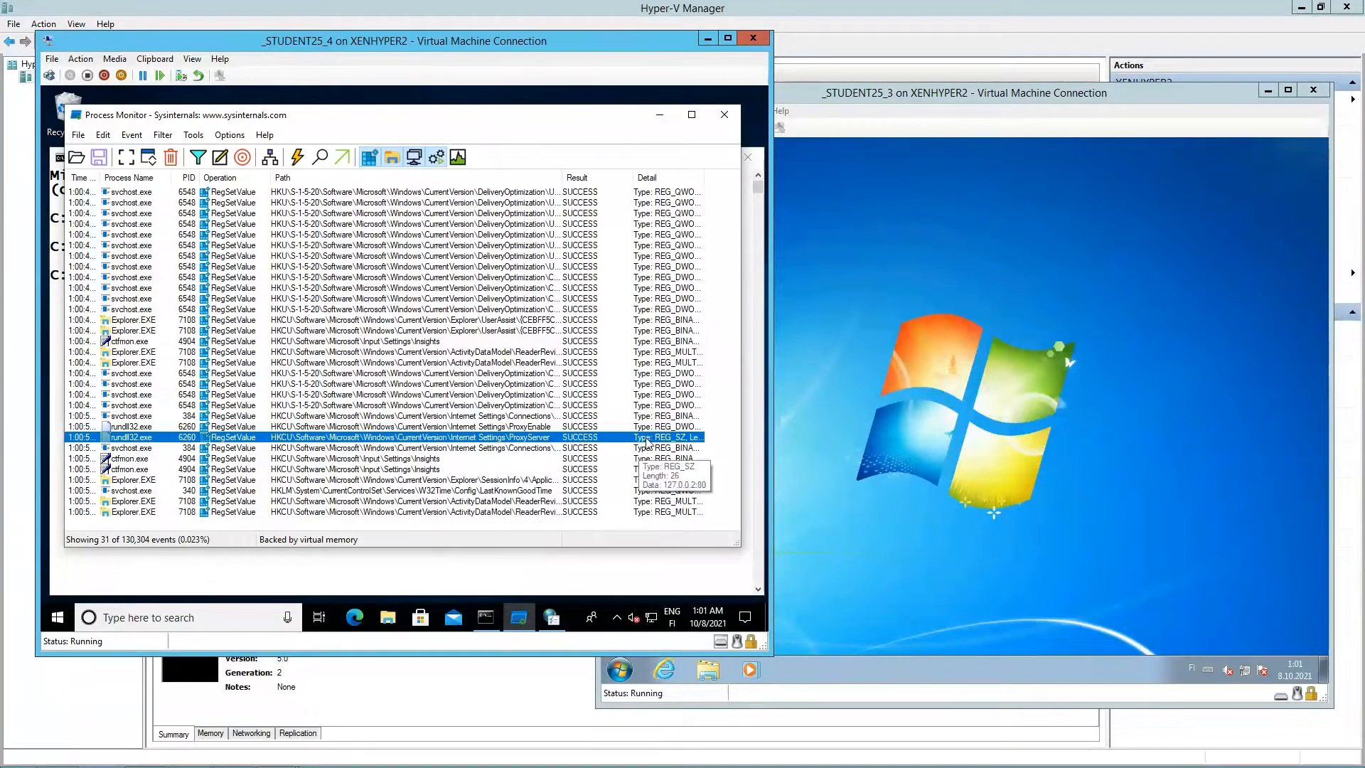
double_click(703, 176)
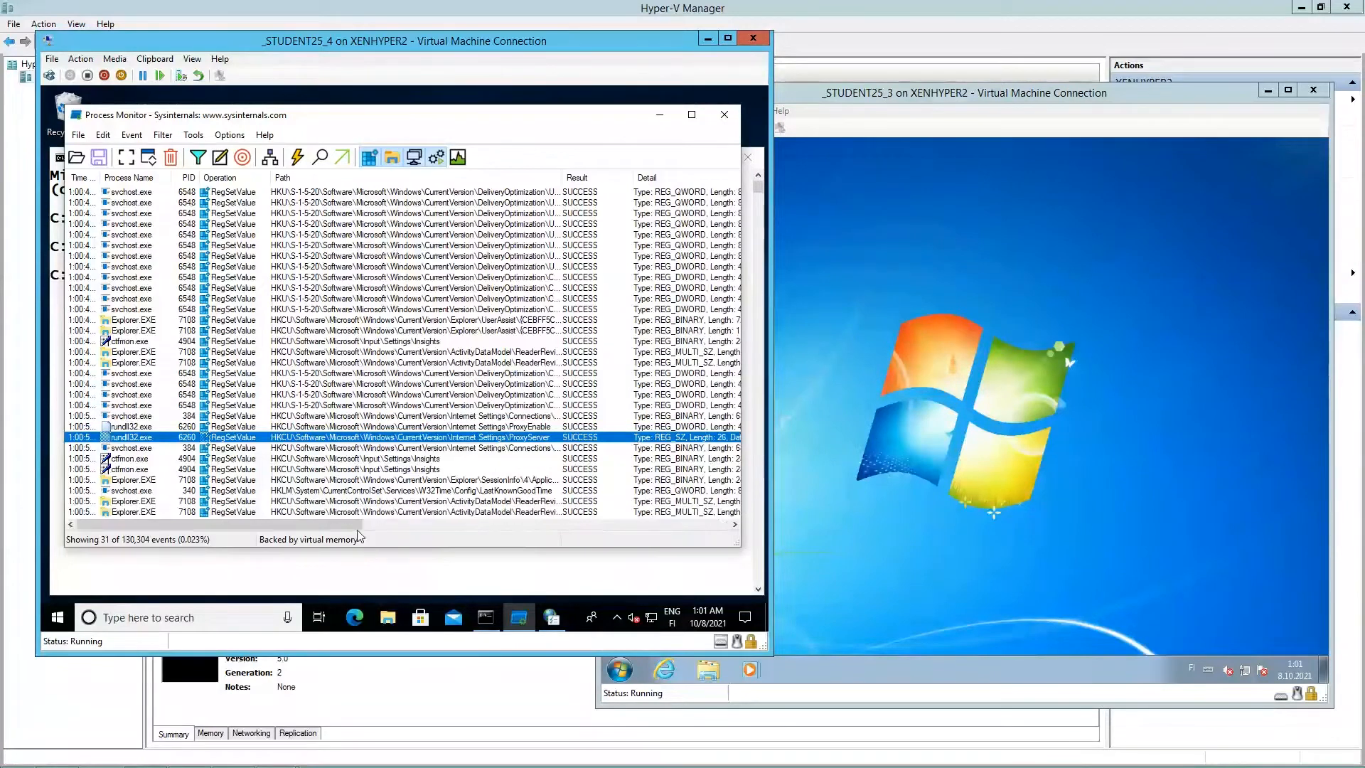
drag(377, 526, 486, 527)
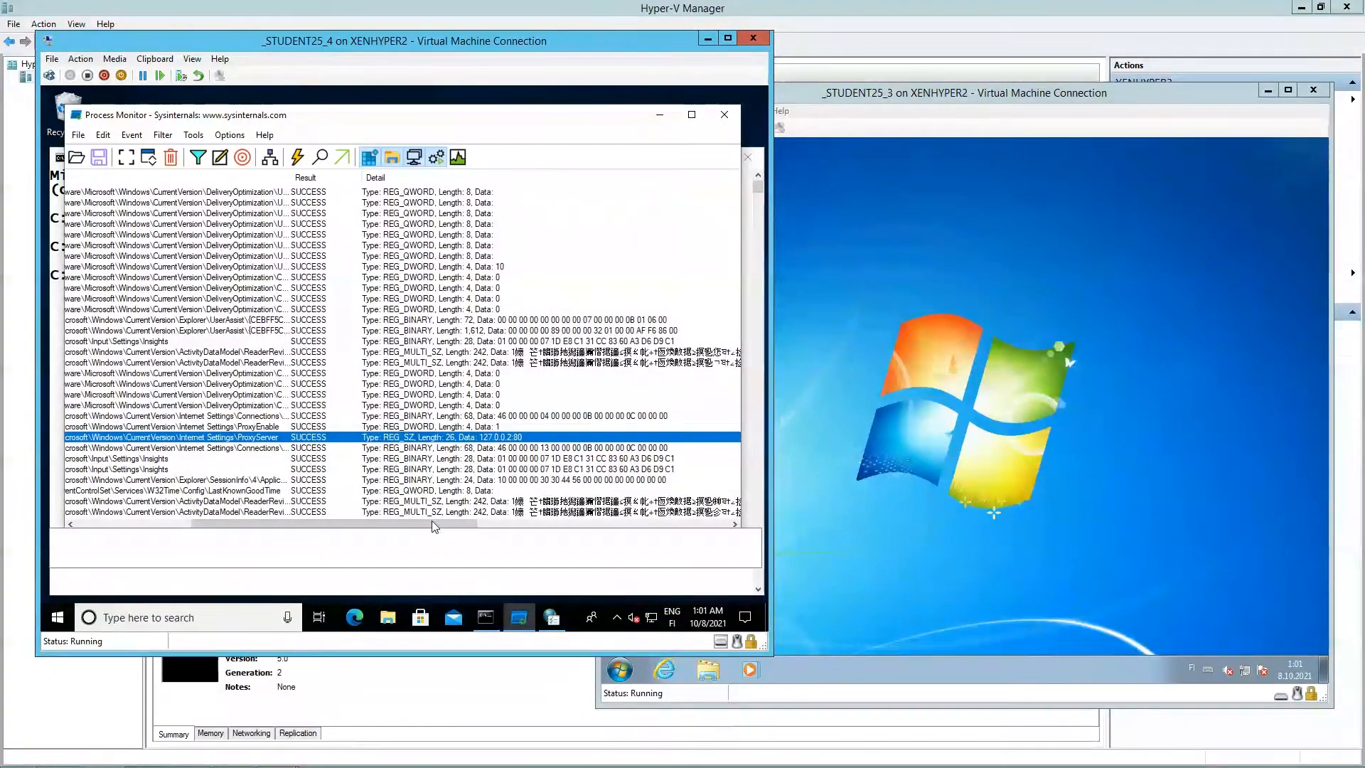
drag(425, 526, 310, 526)
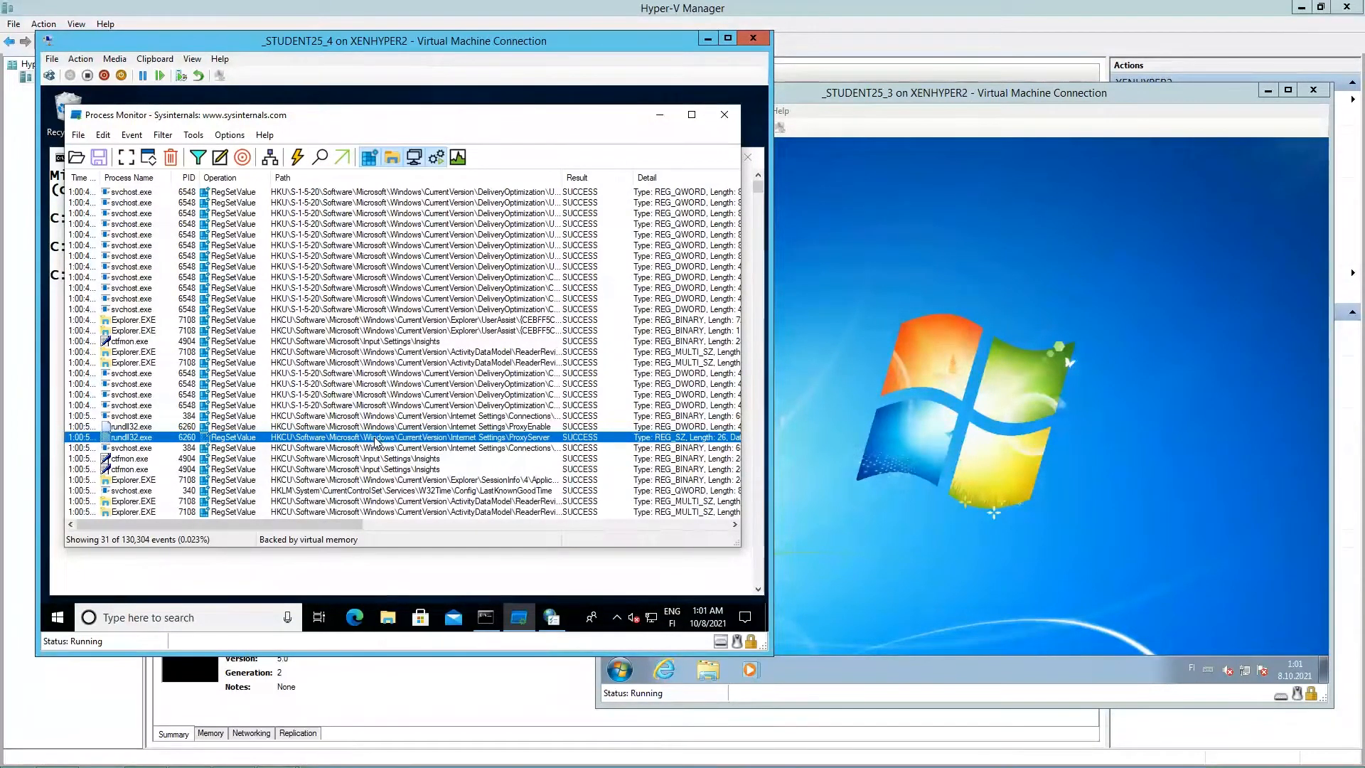
Filter the events to include only the Internet Settings\ProxyServer registry path, and clear the captured events
right_click(375, 440)
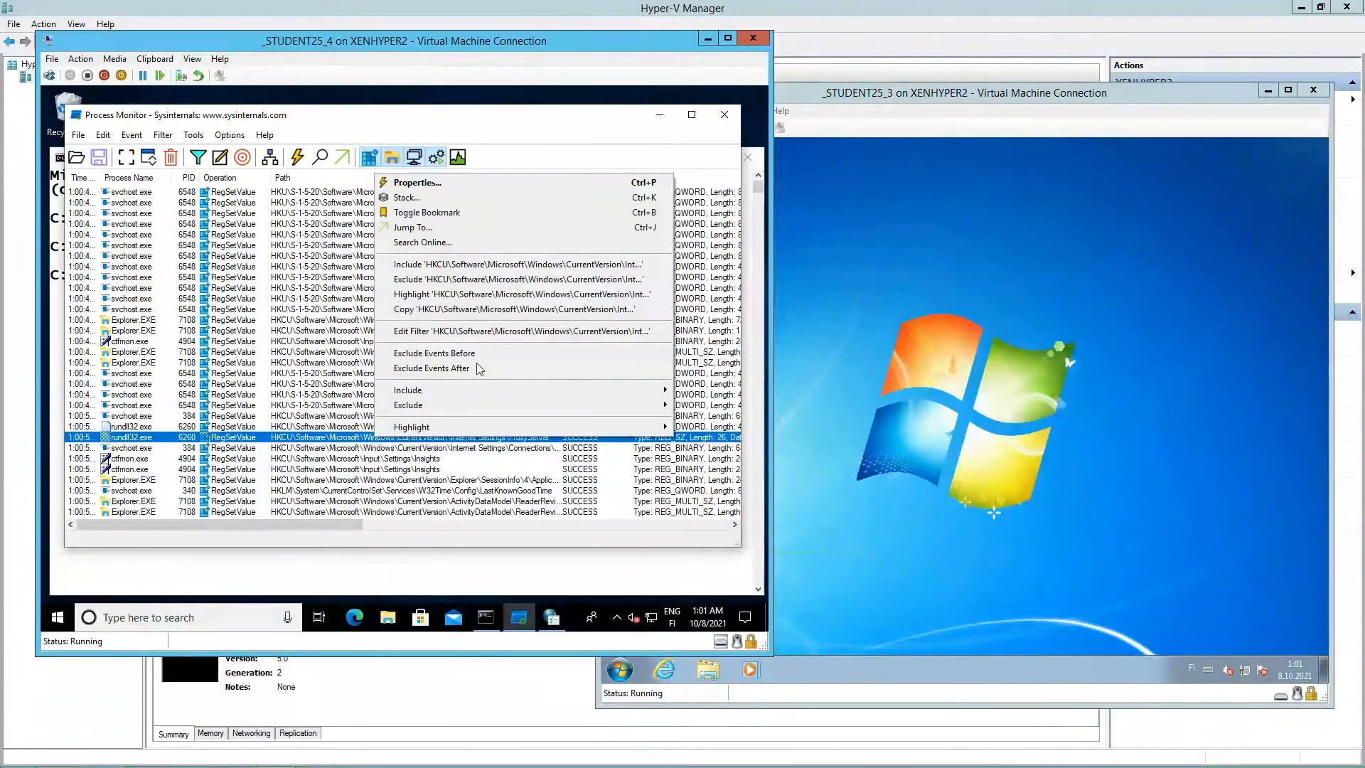
click(487, 267)
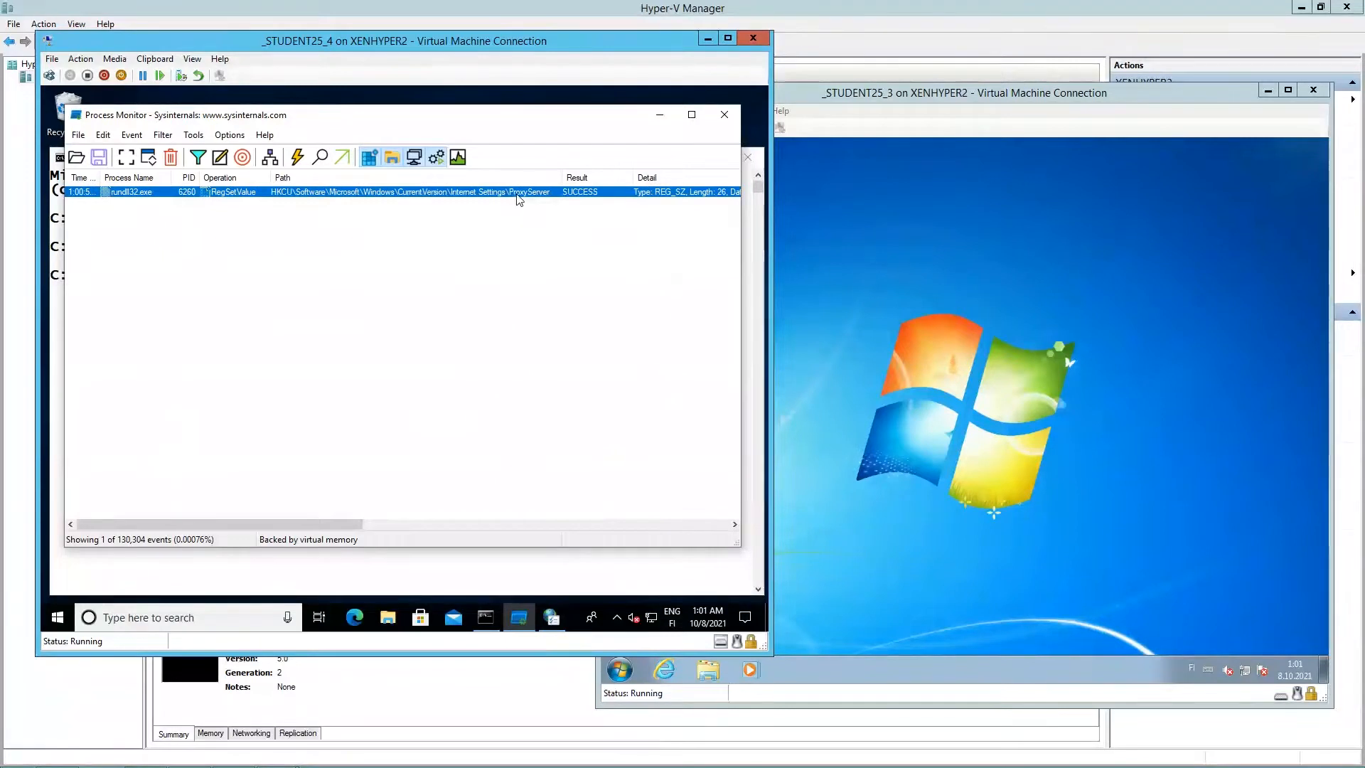
click(172, 158)
Start a new event capture and save the LAN proxy server settings after running inetcpl.cpl from the Command Prompt
click(127, 157)
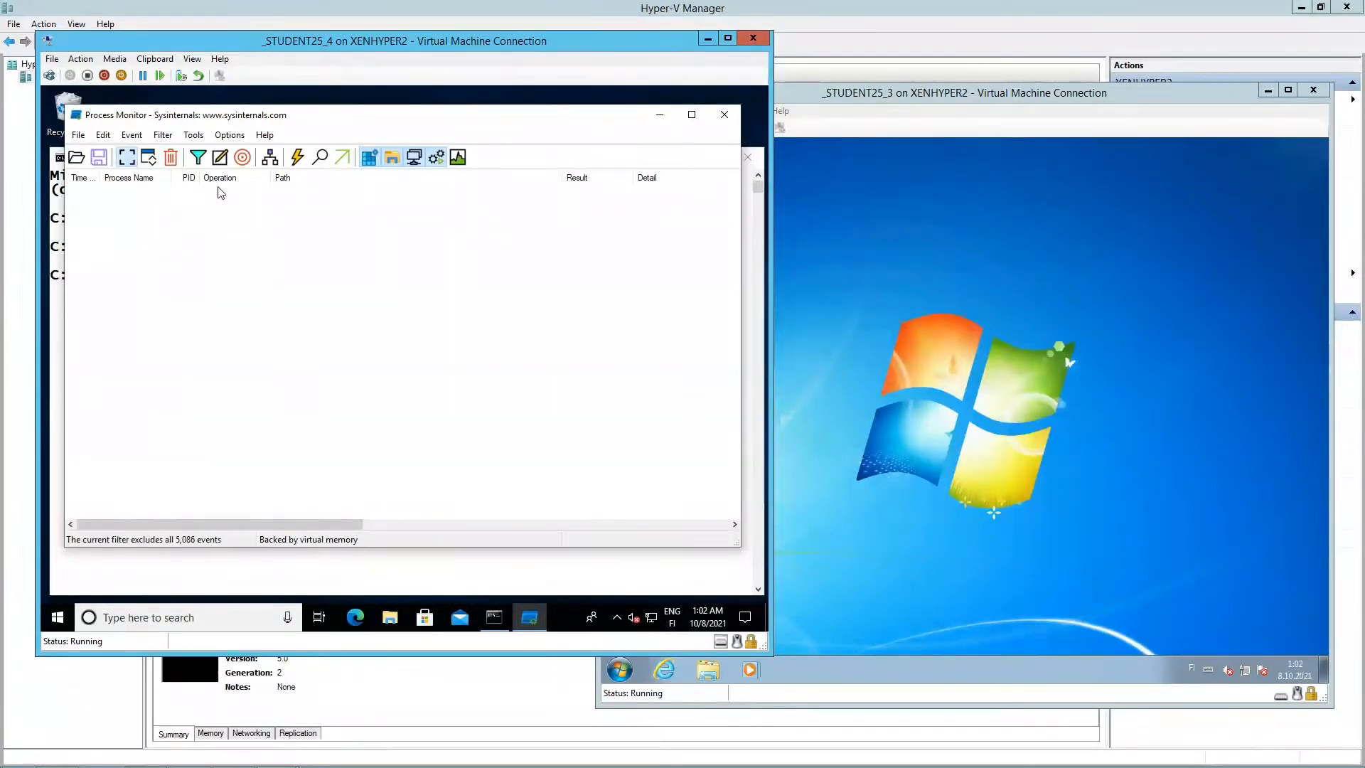
click(502, 625)
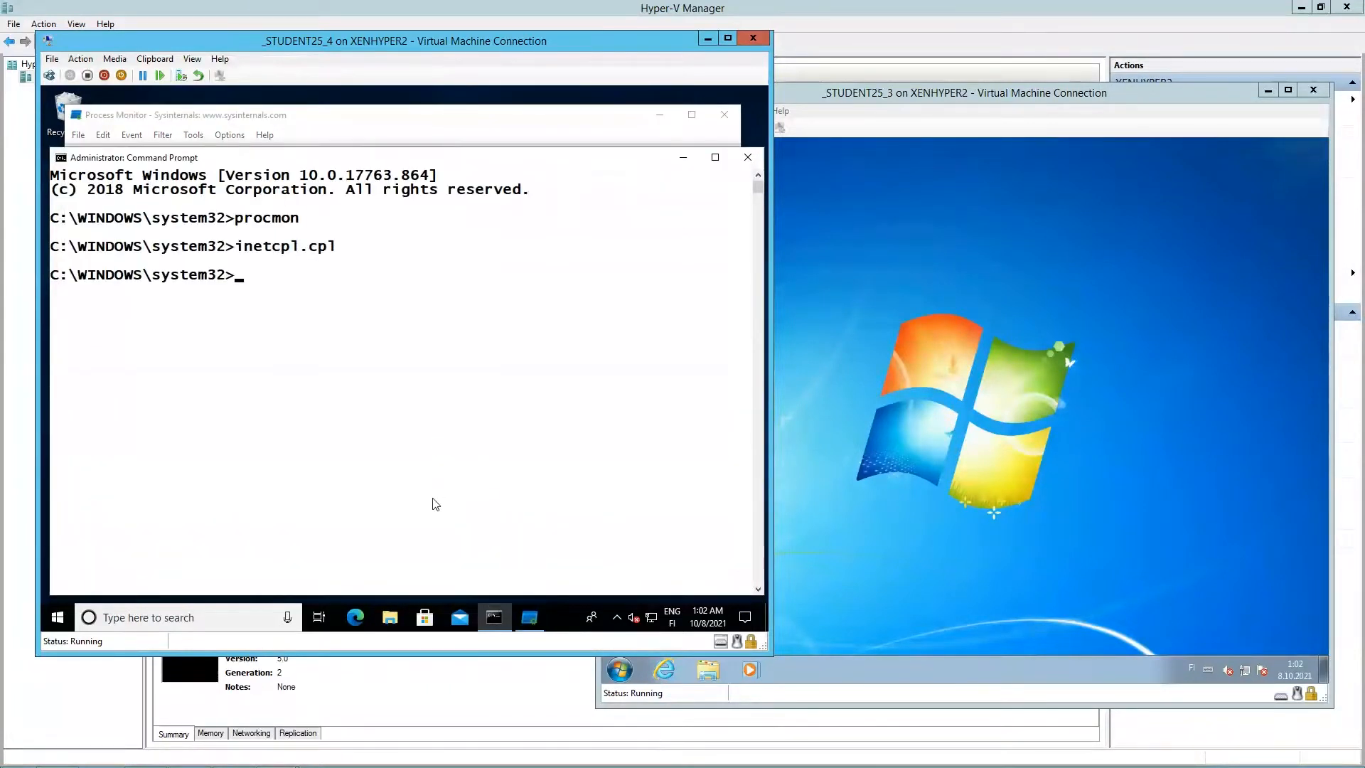
key(Up)
key(Return)
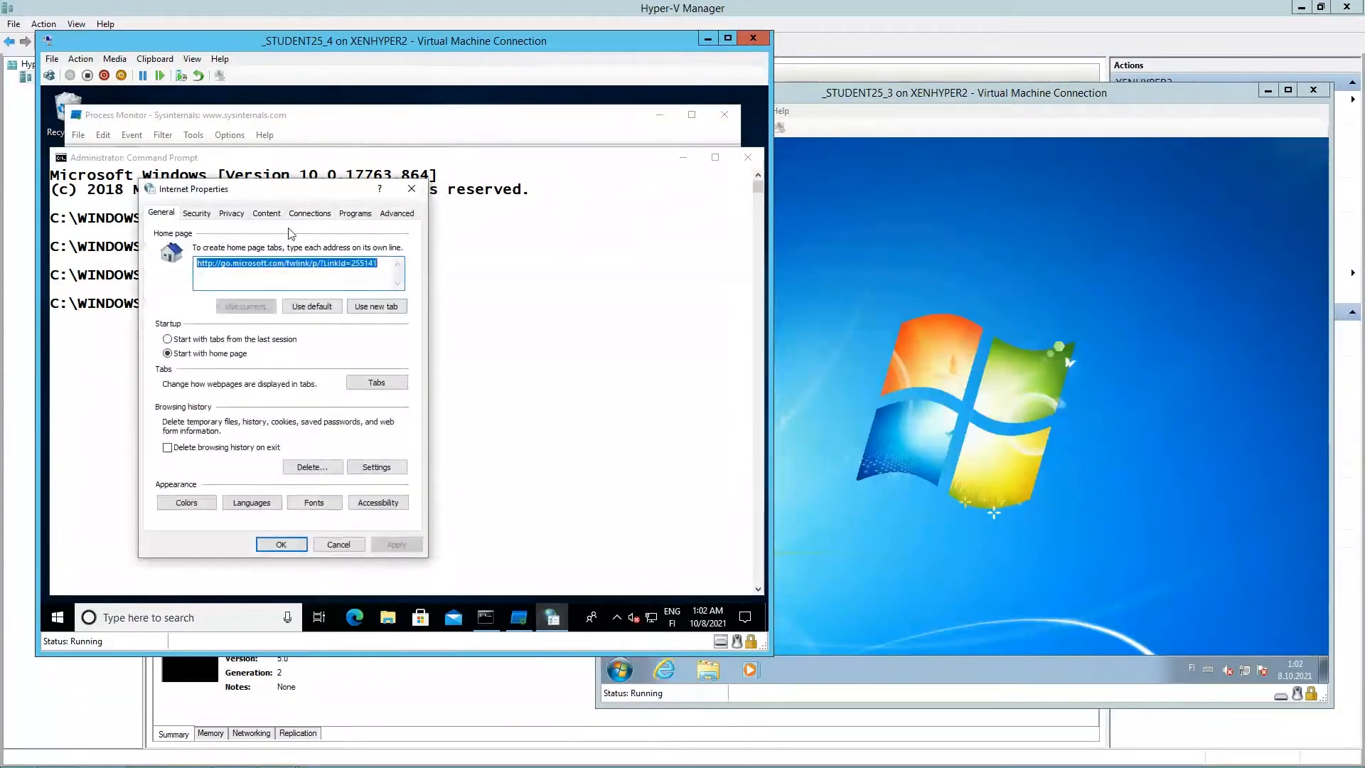
click(297, 217)
click(359, 466)
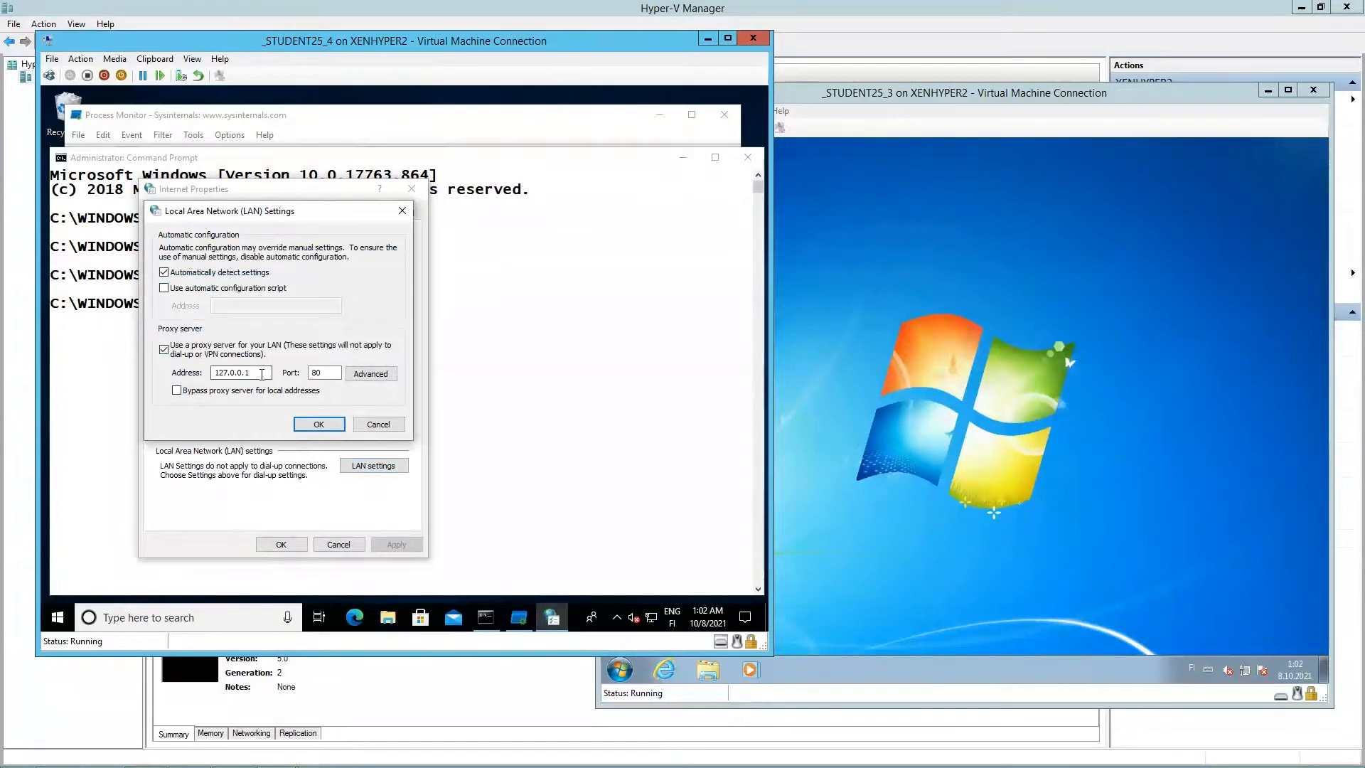
click(316, 425)
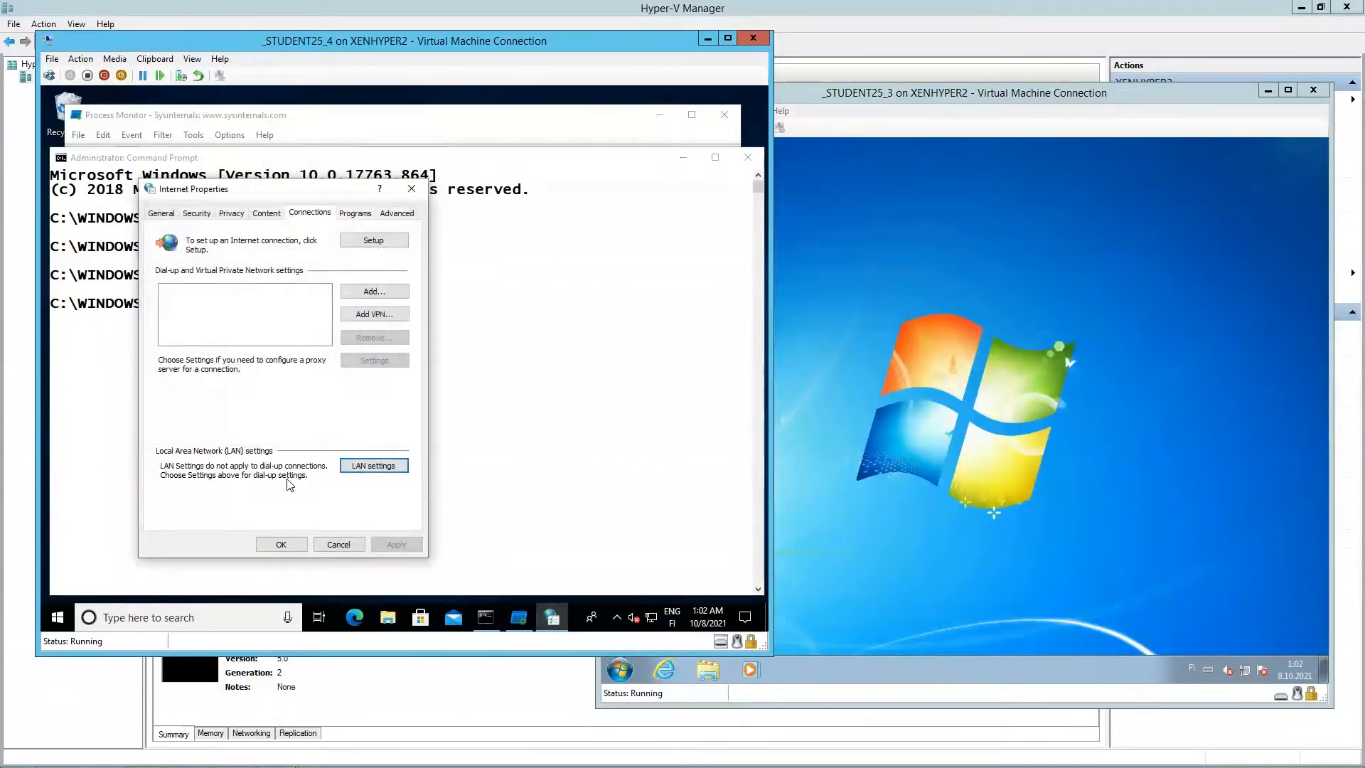
click(282, 543)
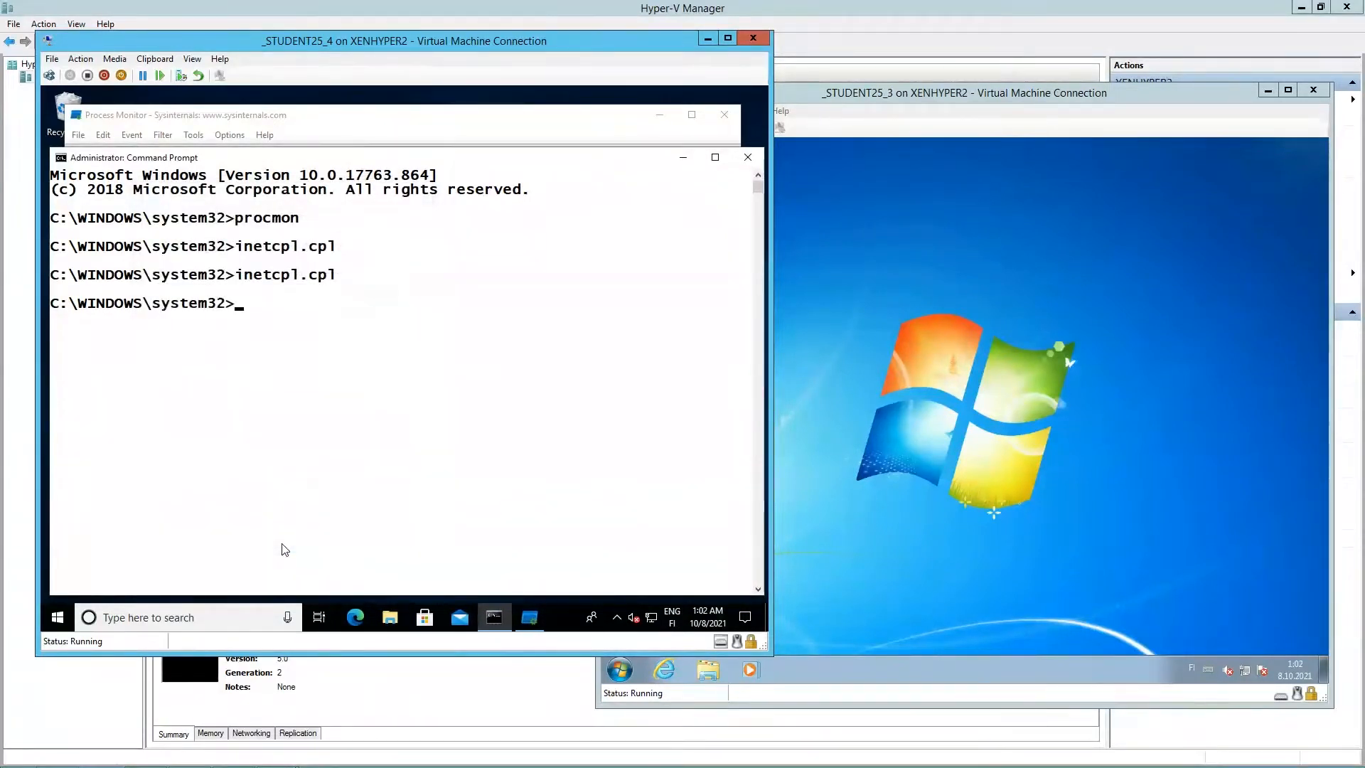
Stop and clear the event capture in Process Monitor, and enable Drop Filtered Events
click(384, 134)
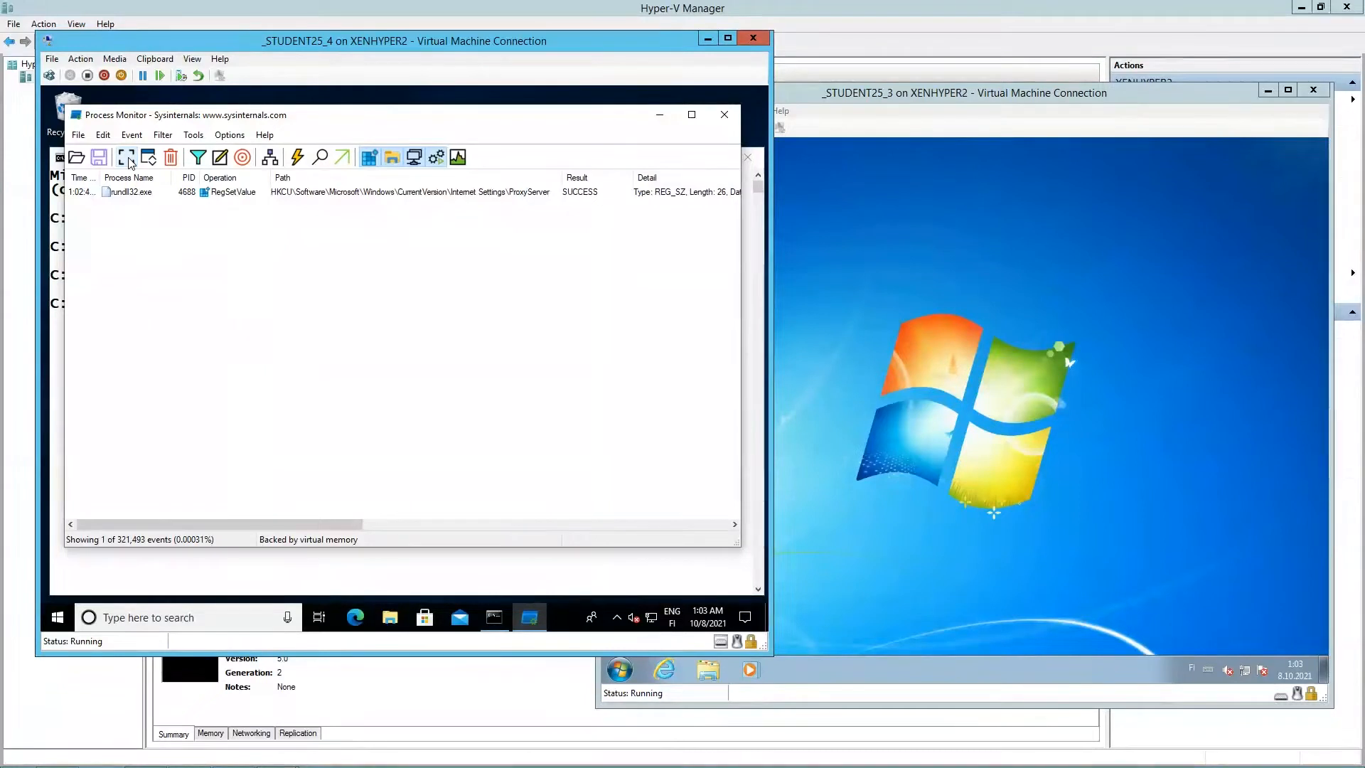
click(171, 157)
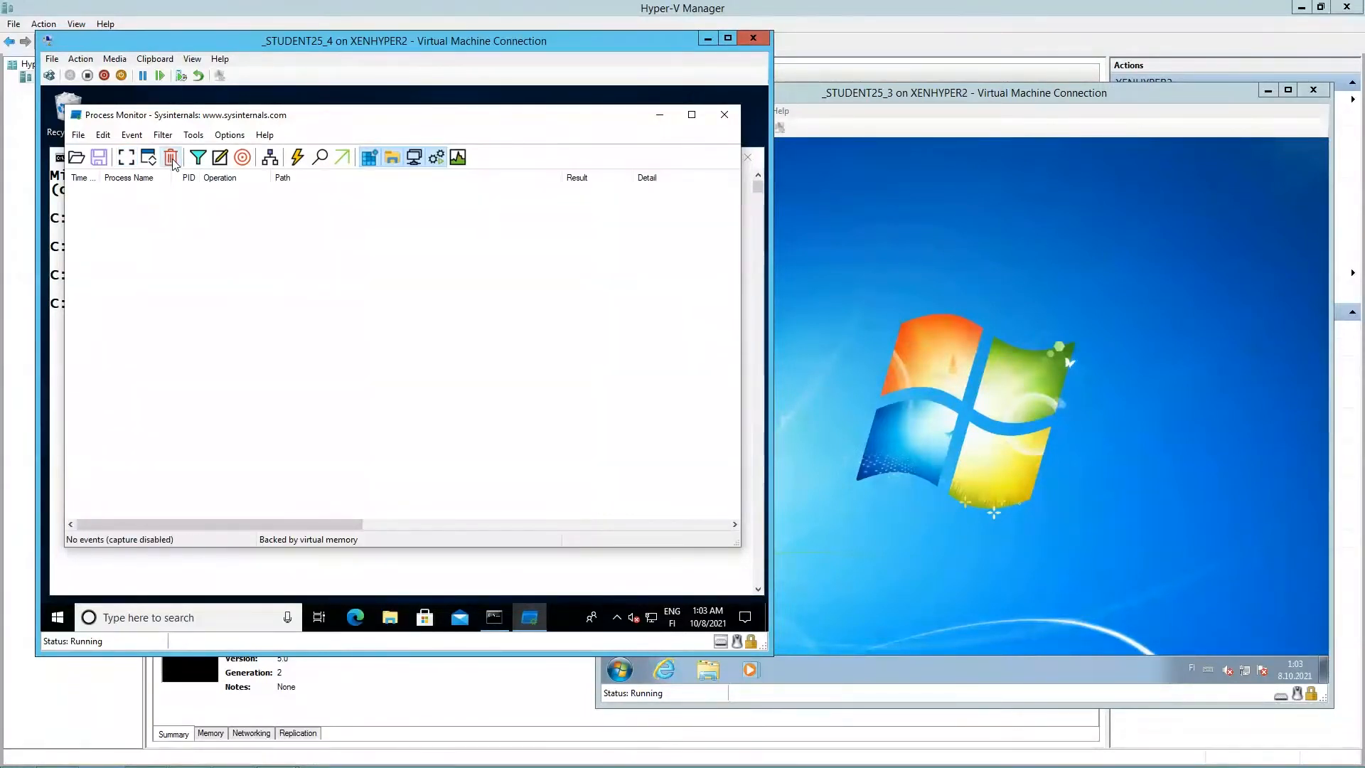
click(222, 137)
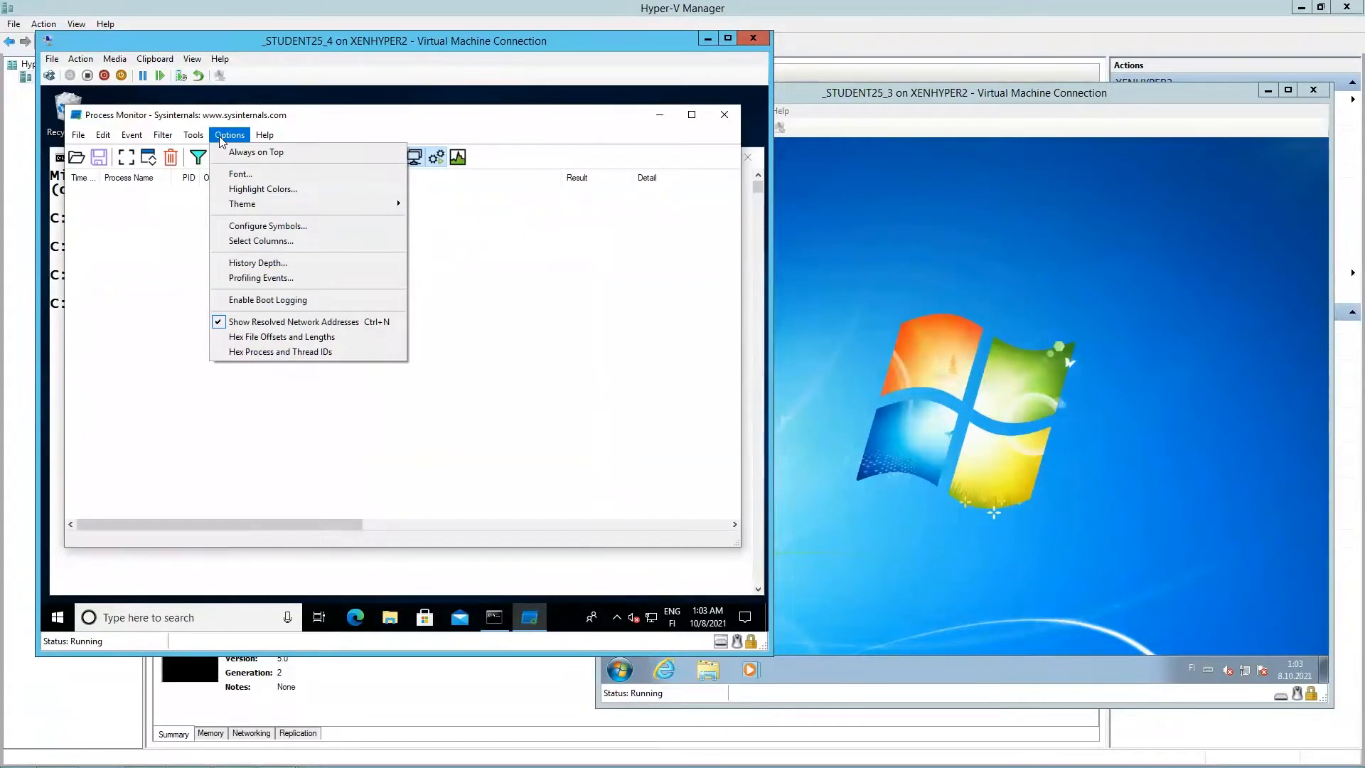
mouse_move(197, 143)
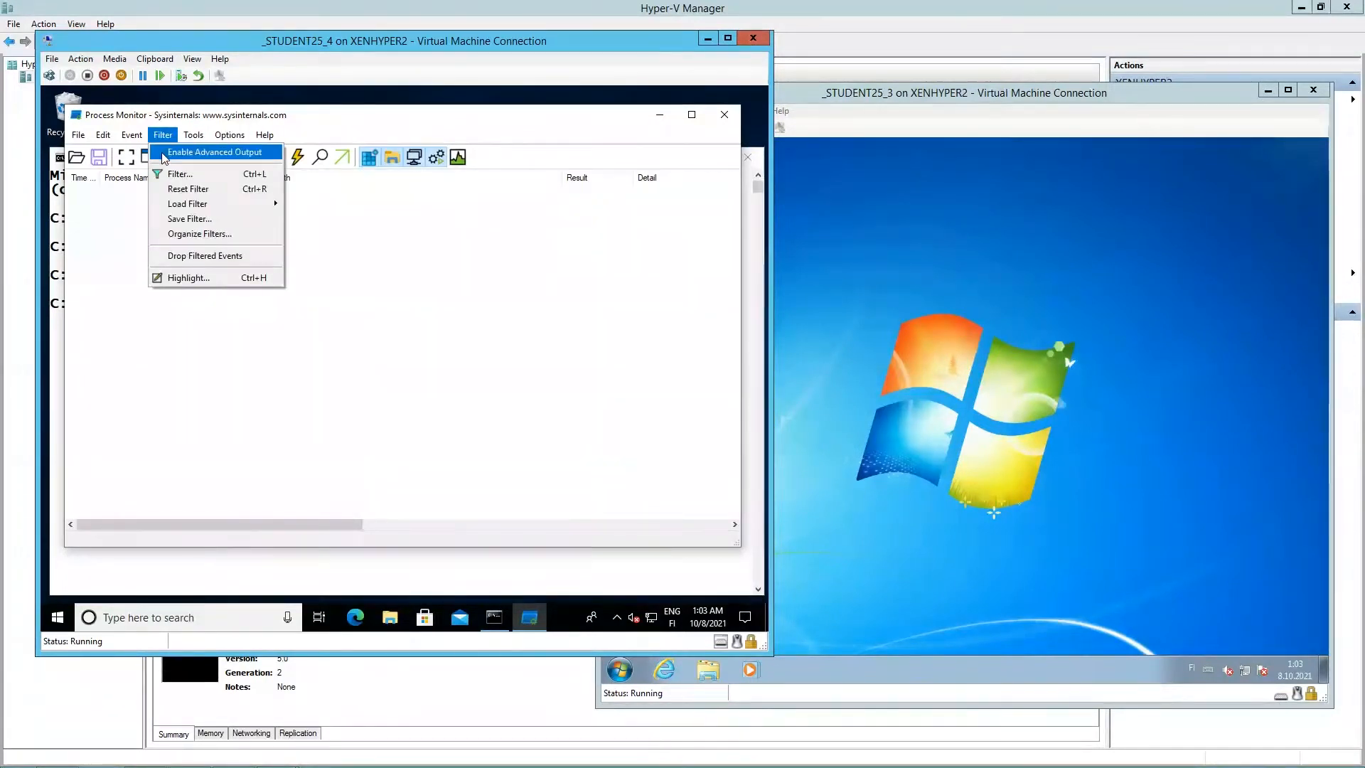
click(159, 255)
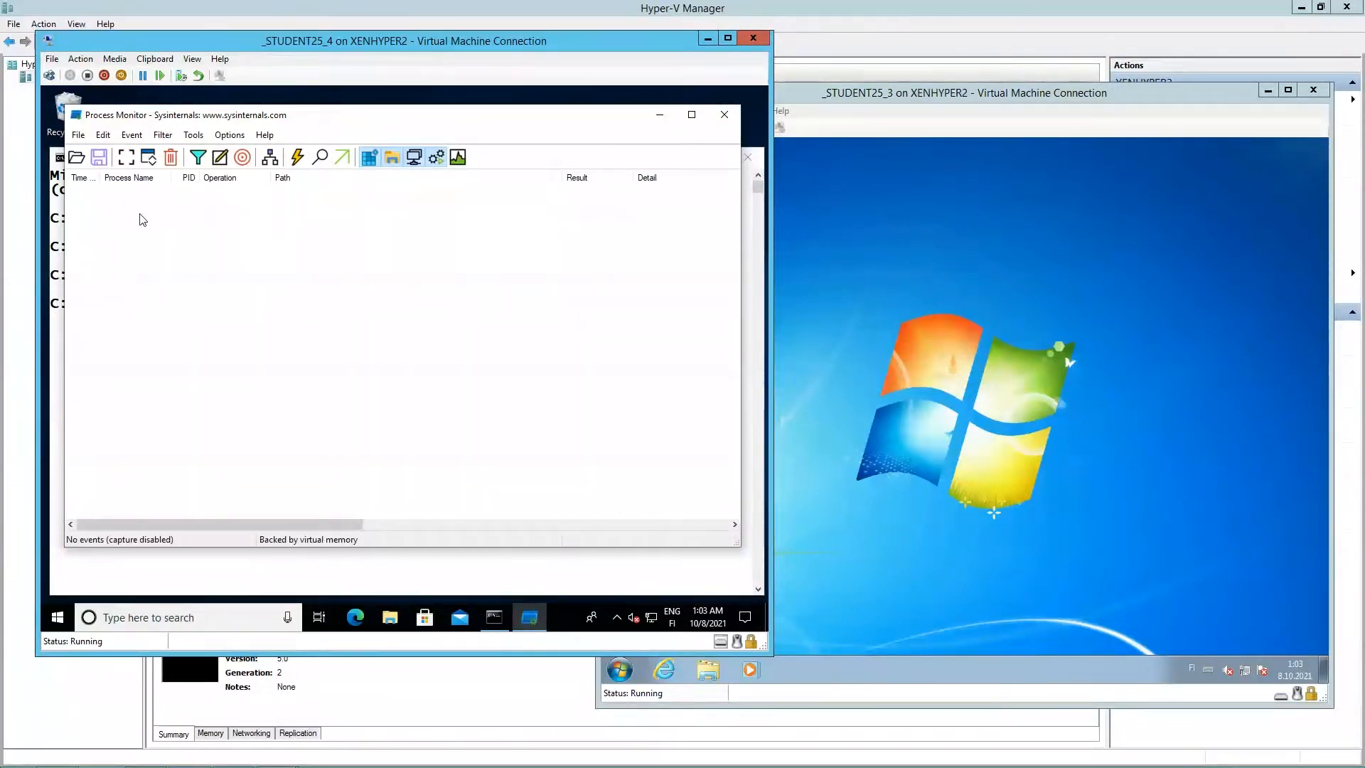
Start another event capture and set the LAN proxy server address to 127.0.0.1 after running inetcpl.cpl
click(127, 158)
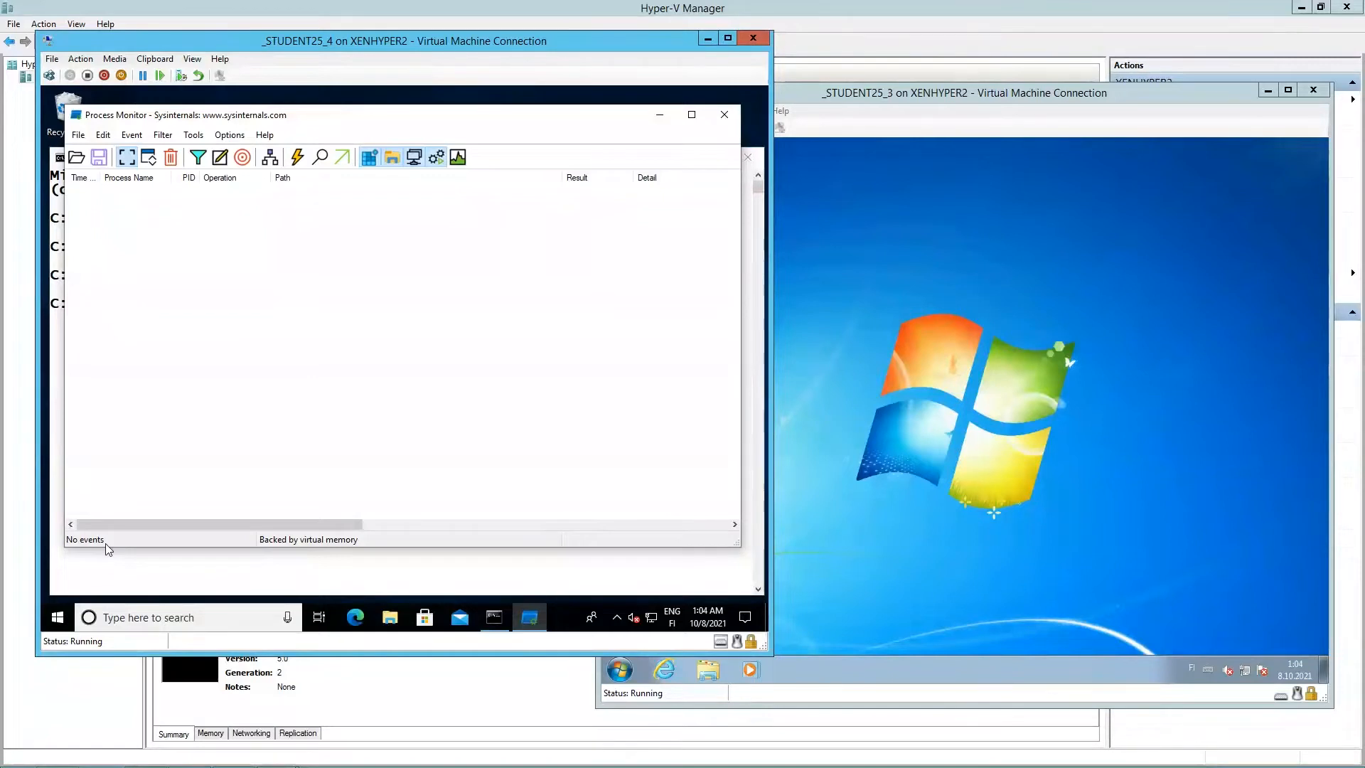
click(458, 585)
key(Up)
key(Return)
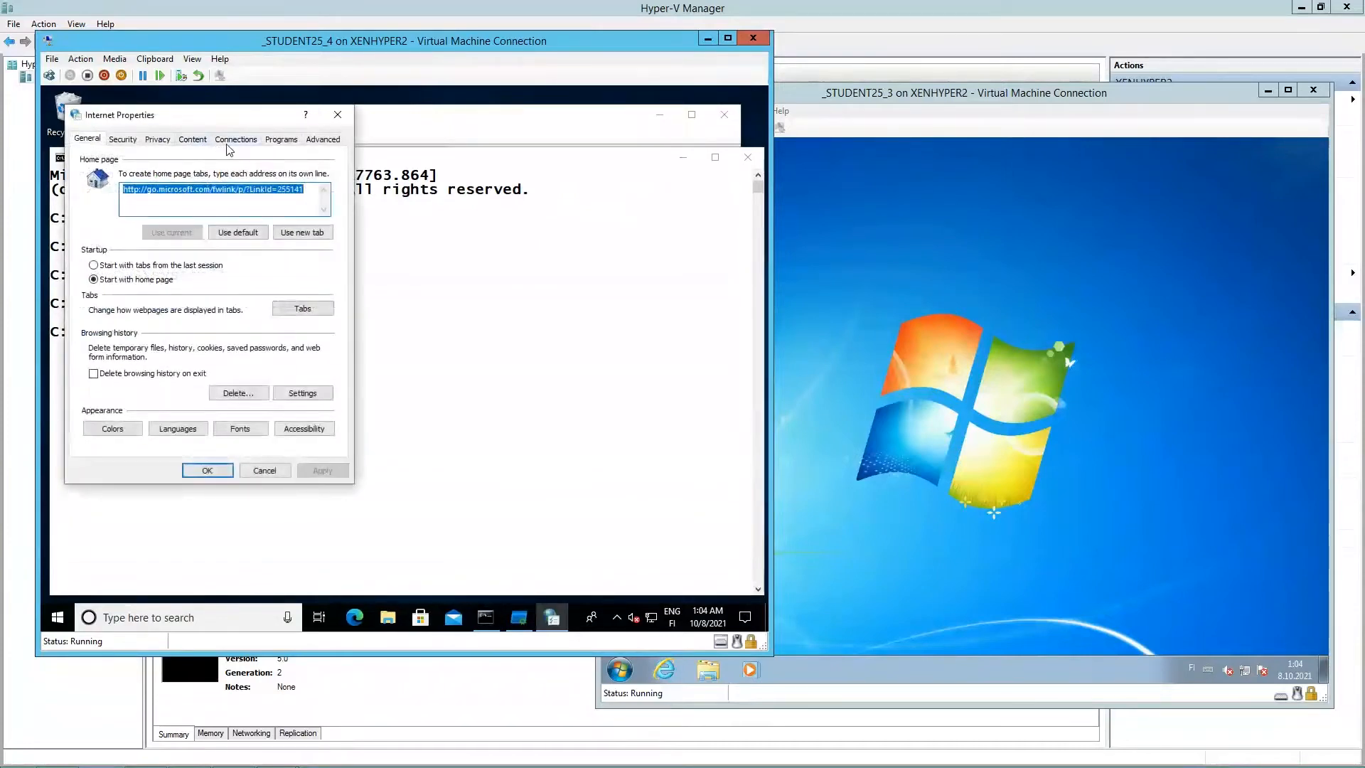
click(229, 142)
click(290, 391)
click(191, 298)
key(BackSpace)
text(127.0.0.1)
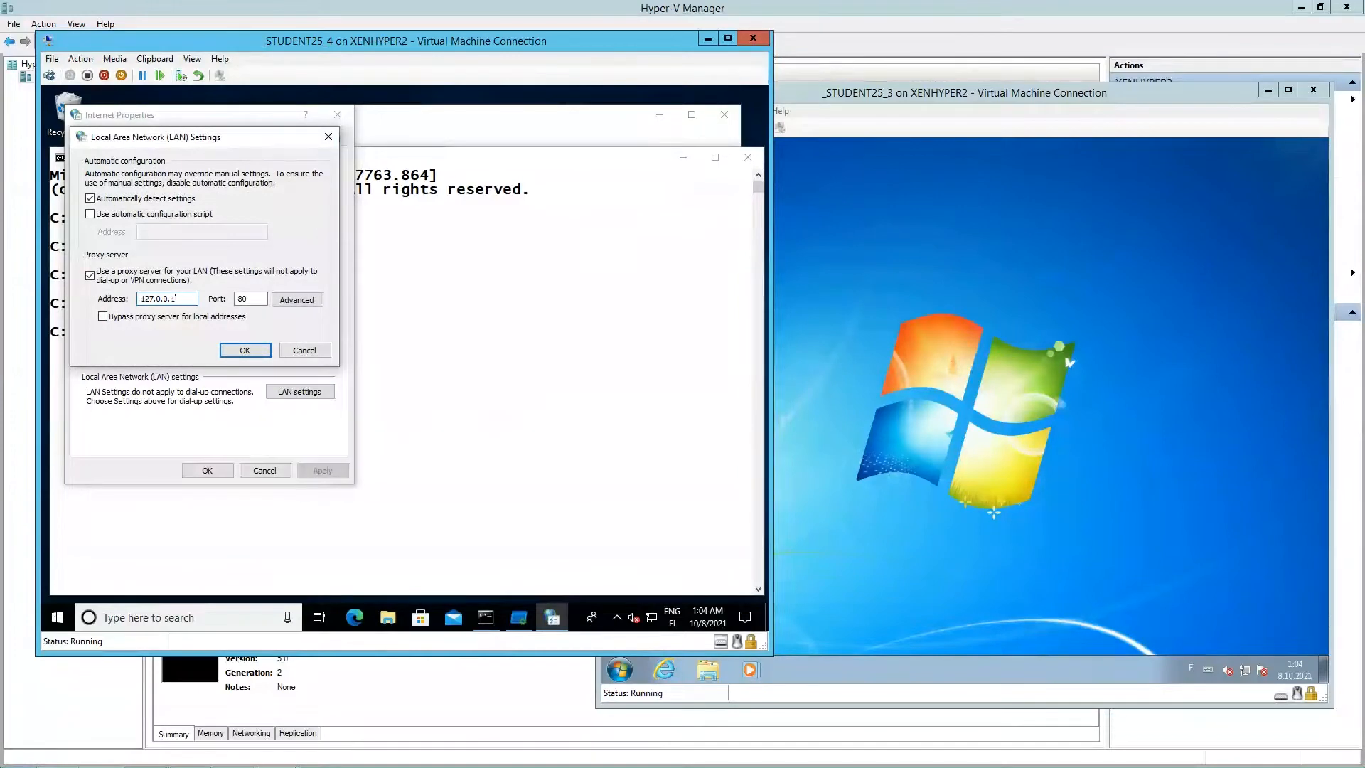
click(234, 351)
click(205, 470)
Stop and clear the current capture in Process Monitor, and turn off Drop Filtered Events
click(407, 115)
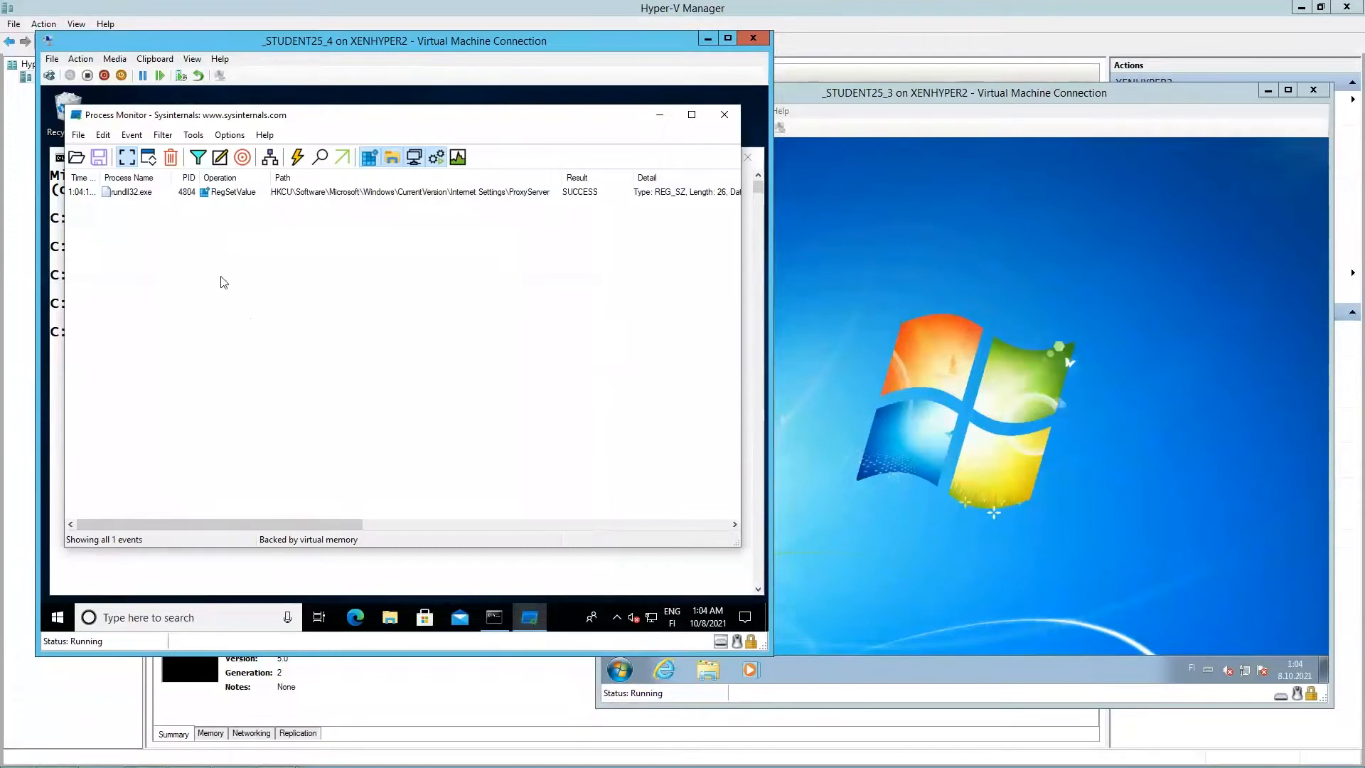
click(128, 157)
click(171, 159)
click(162, 134)
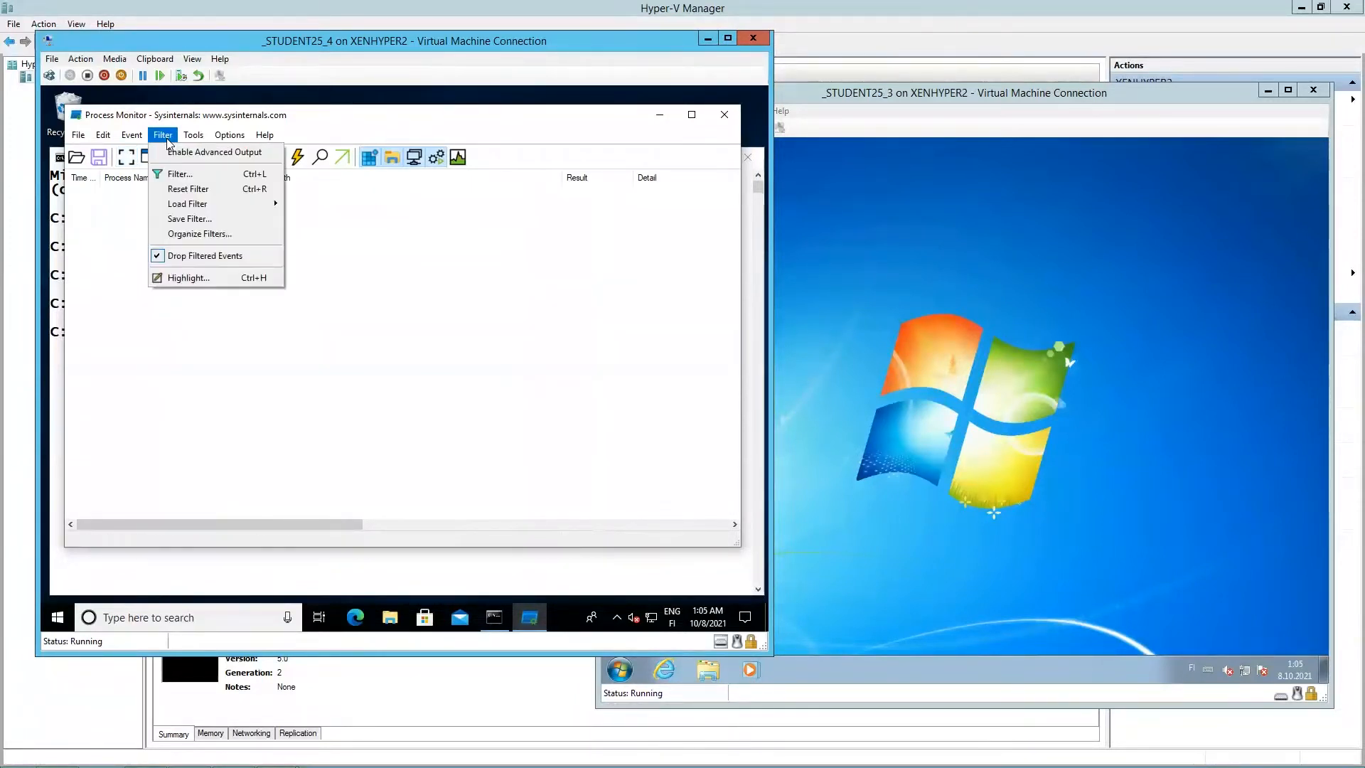
click(177, 260)
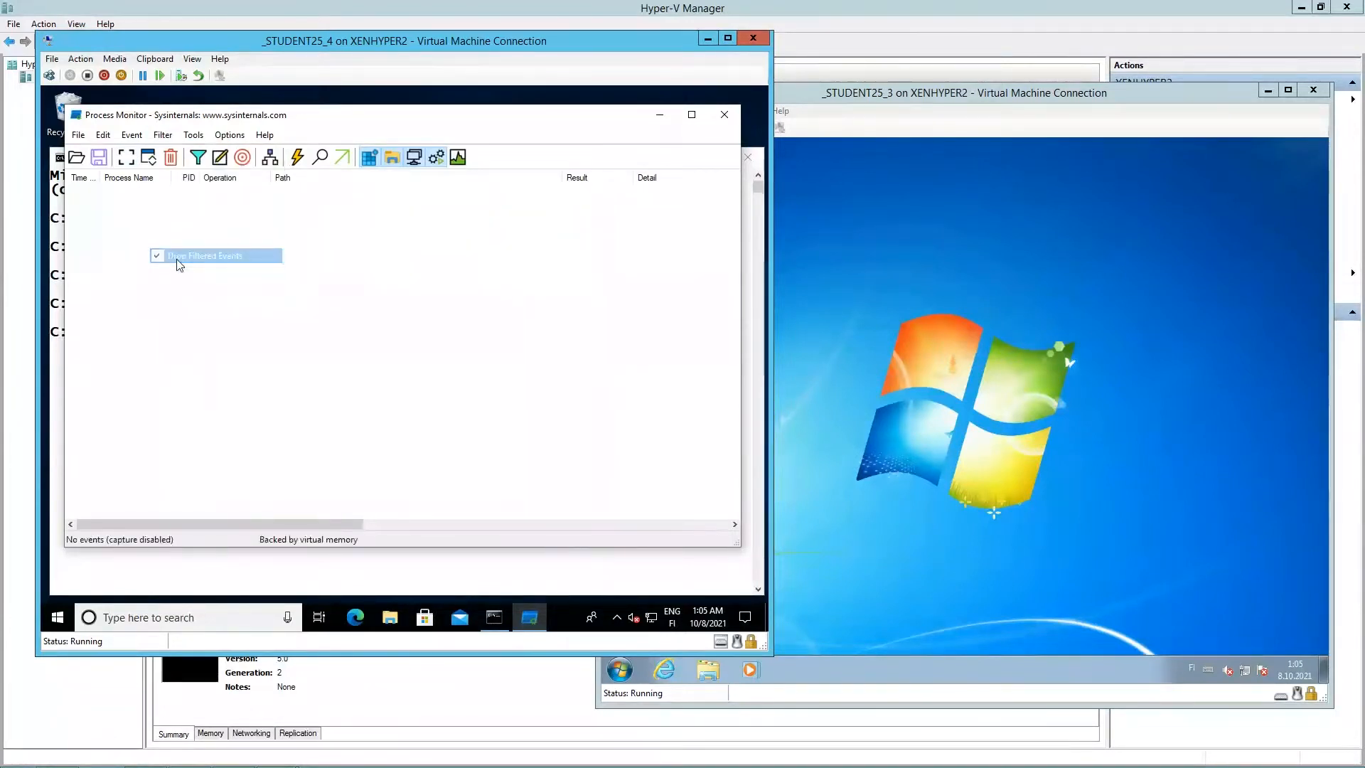